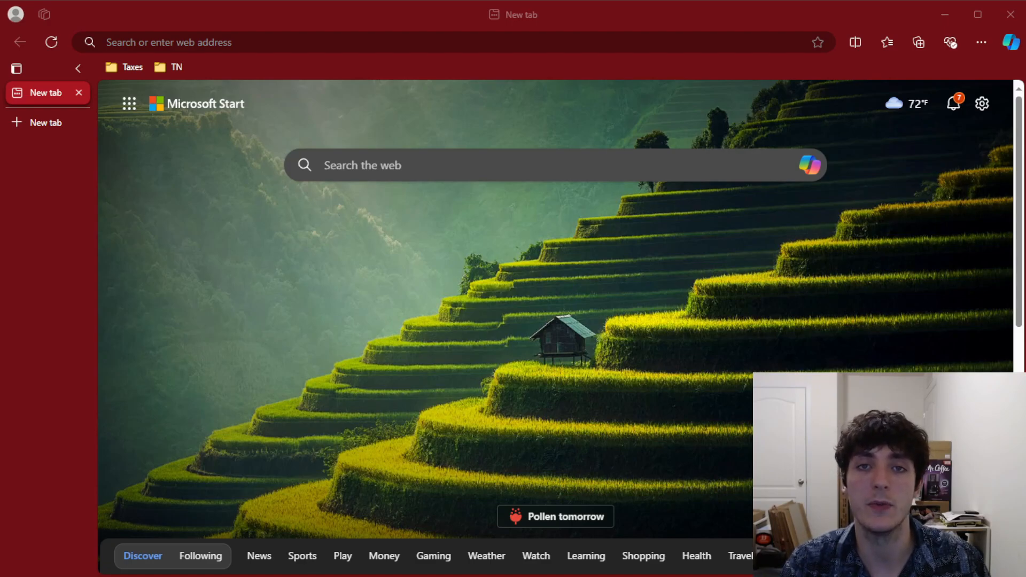
Search Bing for 'virtualbox' and look over the VirtualBox download and virtualbox.org results
{"action": "left_click", "coordinate": [431, 41]}
{"action": "type", "text": "virtualbox"}
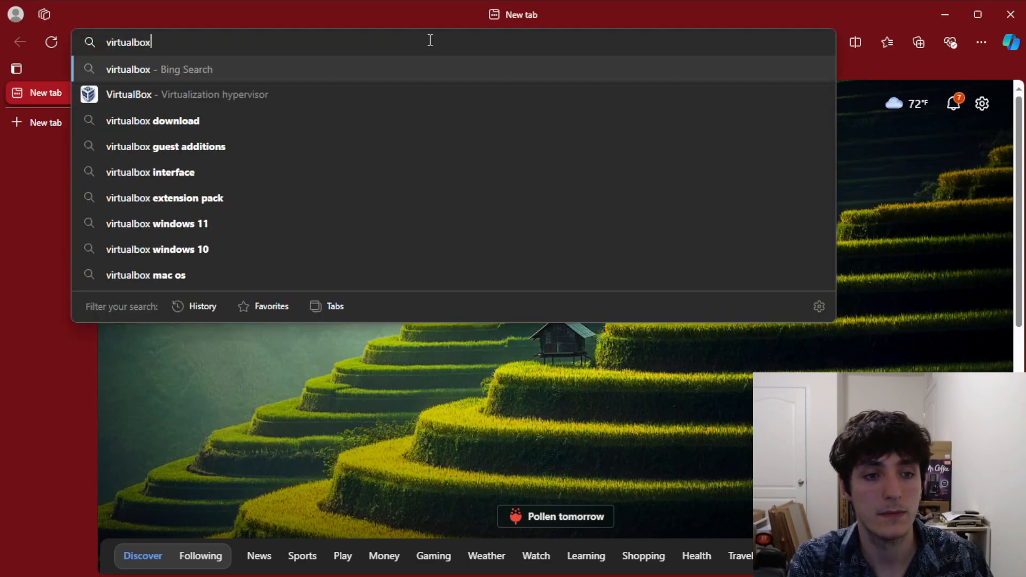
{"action": "key", "text": "Return"}
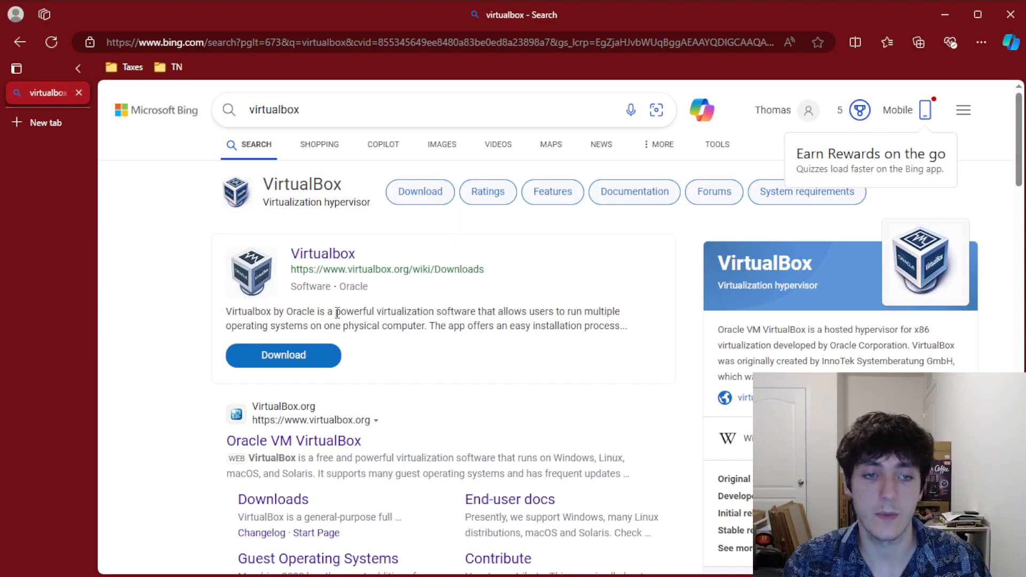
{"action": "left_click_drag", "start_coordinate": [337, 313], "coordinate": [481, 314]}
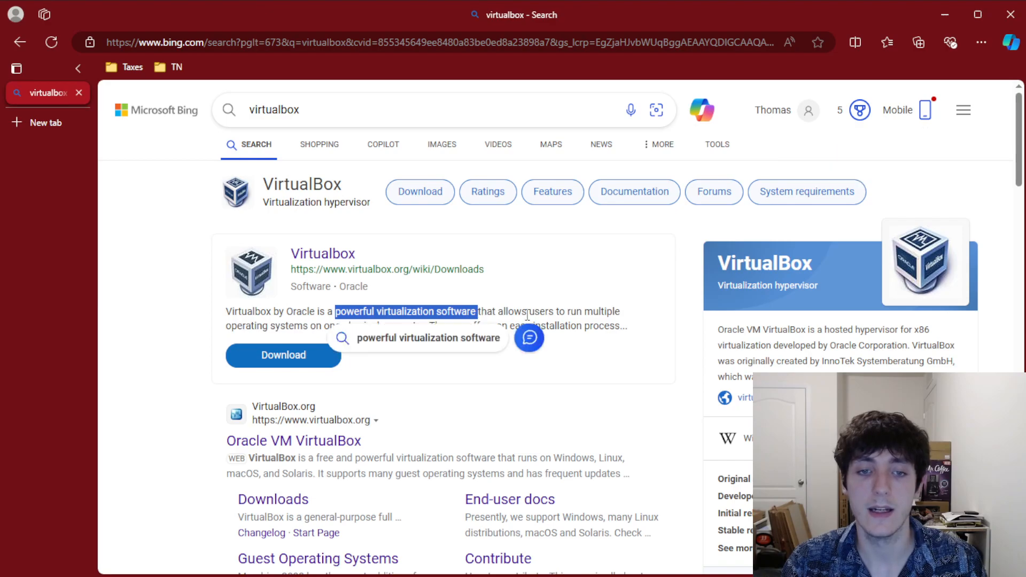
{"action": "left_click", "coordinate": [550, 316]}
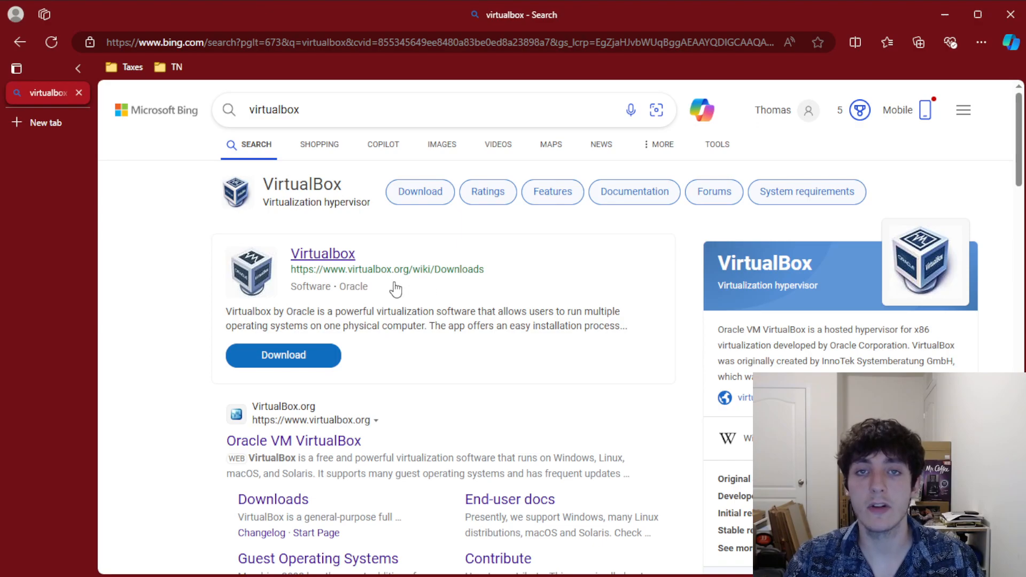
{"action": "scroll", "coordinate": [438, 294], "scroll_direction": "down", "scroll_amount": 1}
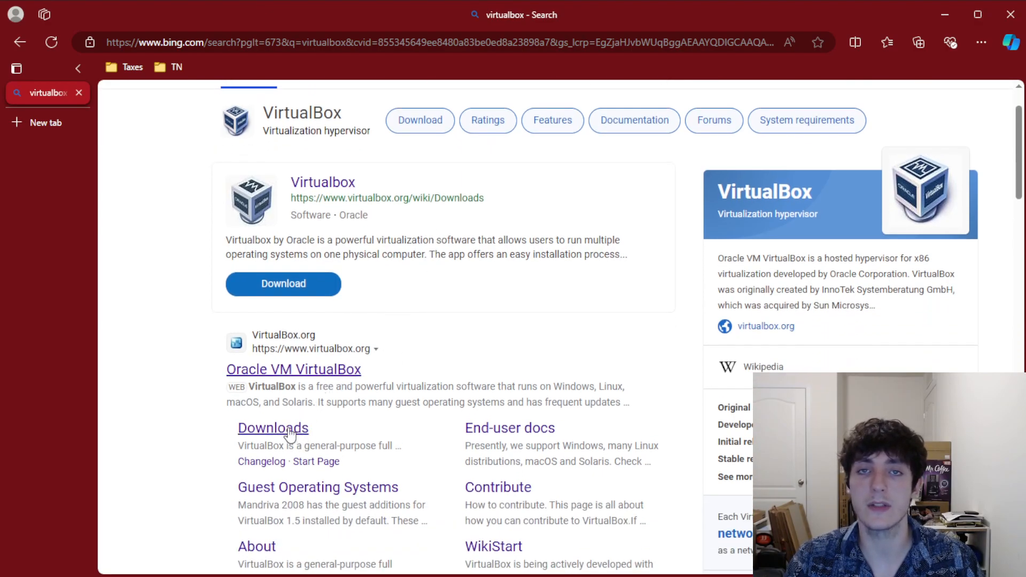
{"action": "scroll", "coordinate": [398, 363], "scroll_direction": "up", "scroll_amount": 1}
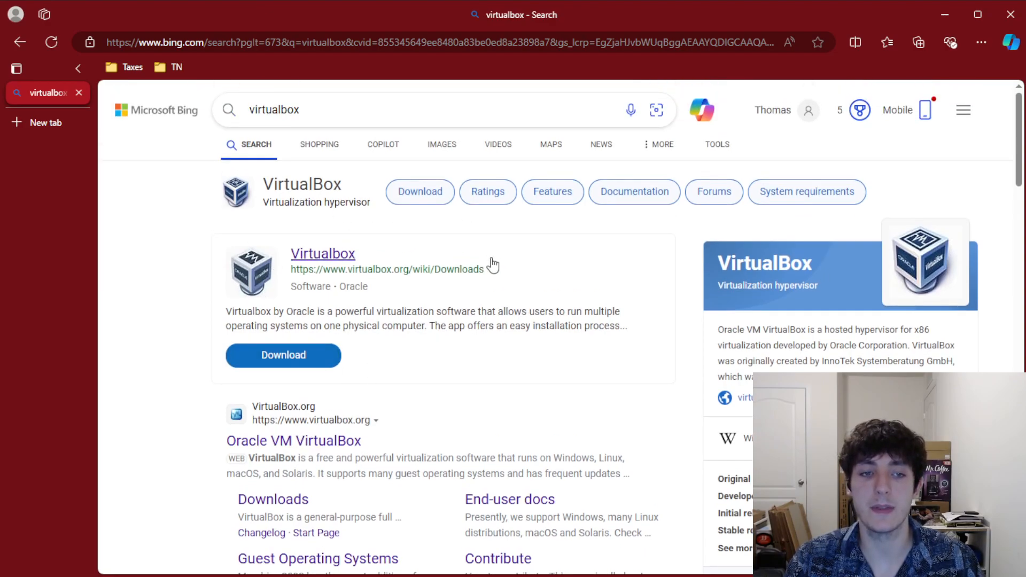
{"action": "left_click", "coordinate": [294, 360]}
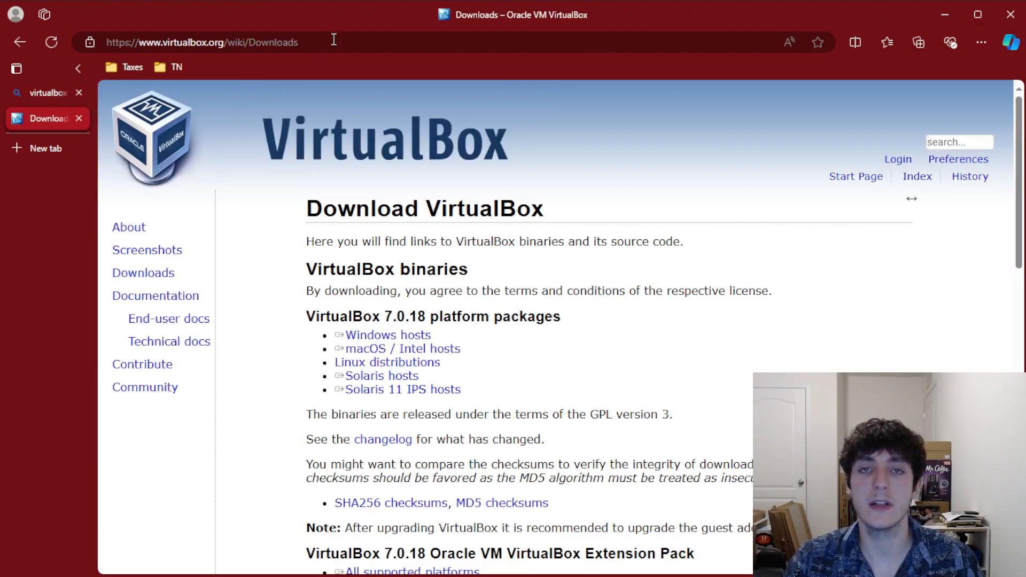
{"action": "left_click", "coordinate": [334, 39]}
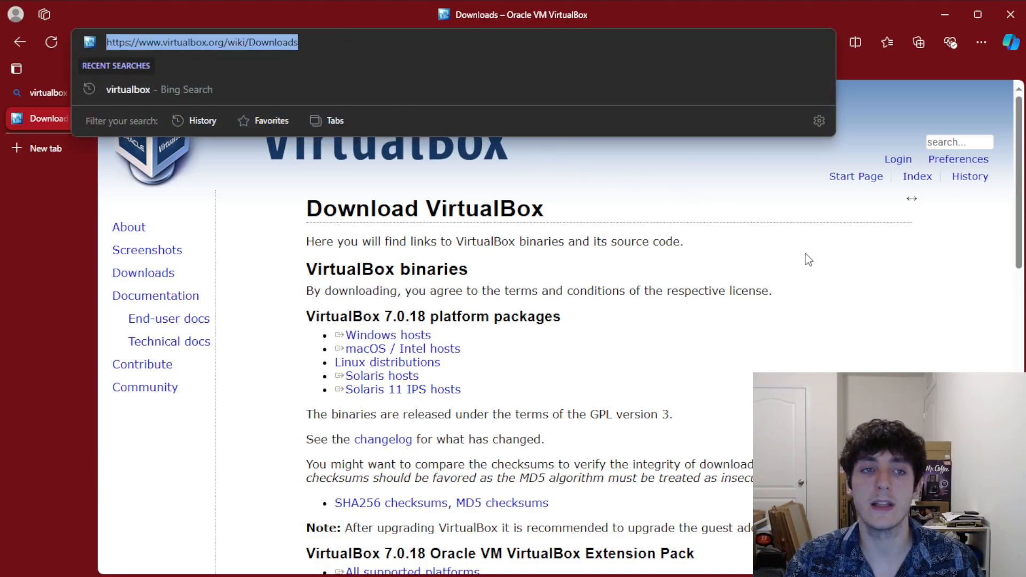
{"action": "left_click", "coordinate": [847, 279]}
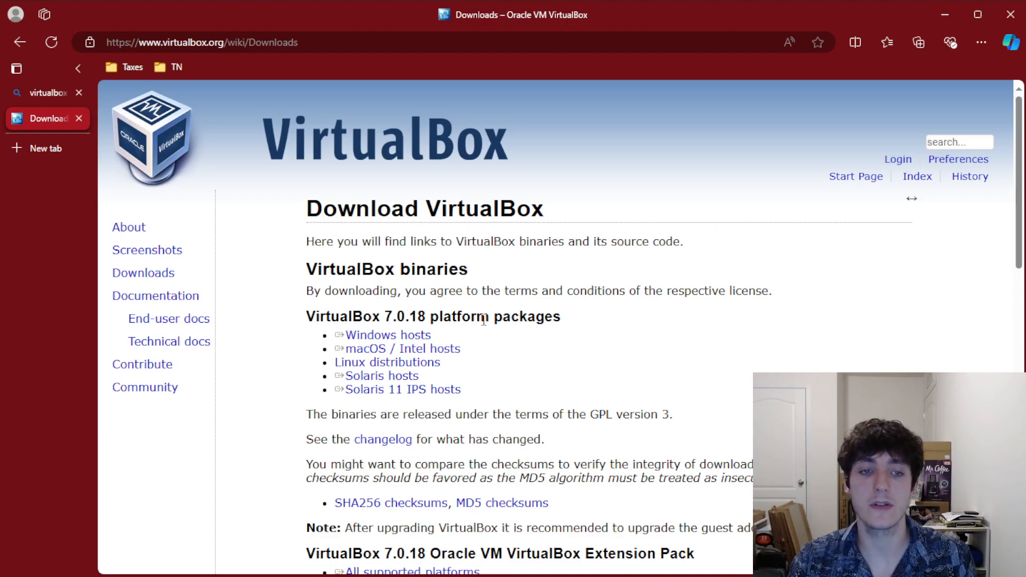
{"action": "left_click", "coordinate": [396, 335]}
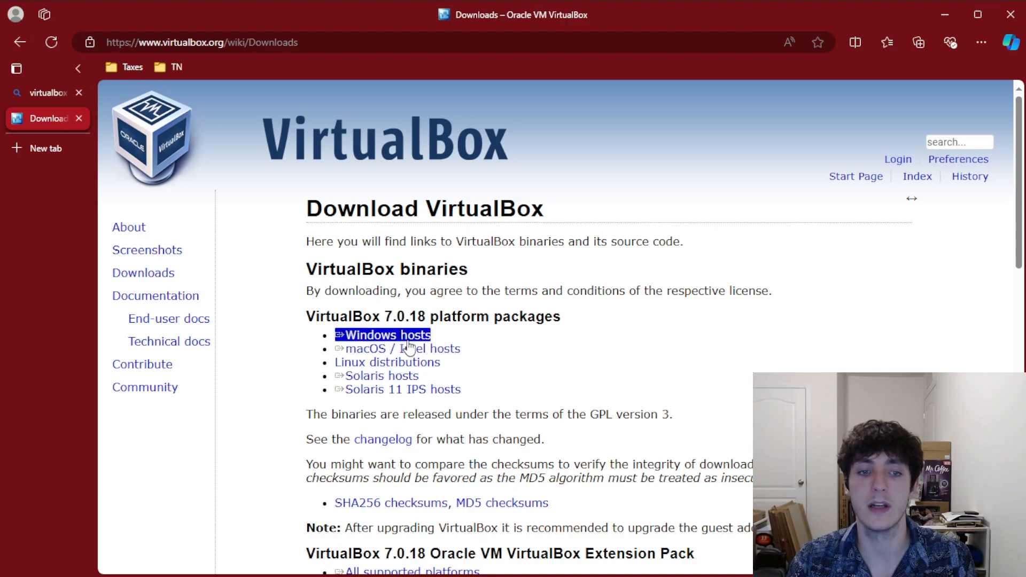
{"action": "left_click", "coordinate": [393, 350]}
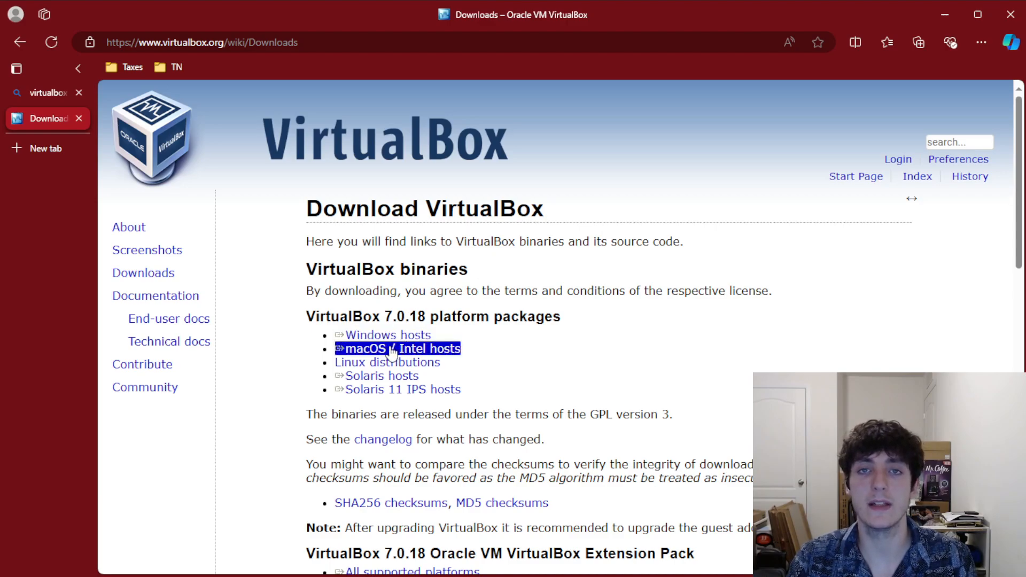
{"action": "left_click", "coordinate": [393, 364]}
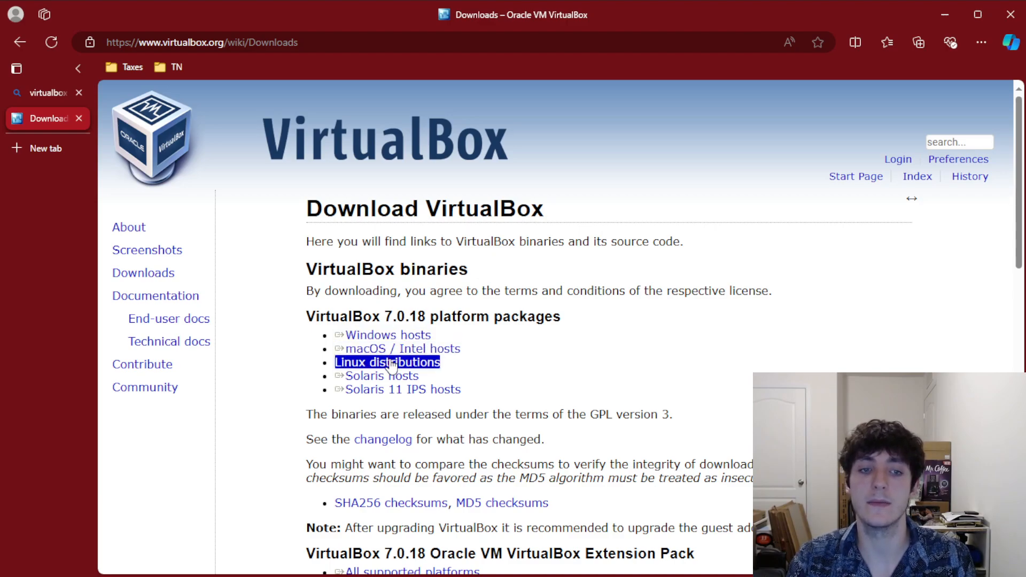
{"action": "left_click", "coordinate": [392, 350]}
{"action": "left_click", "coordinate": [399, 336]}
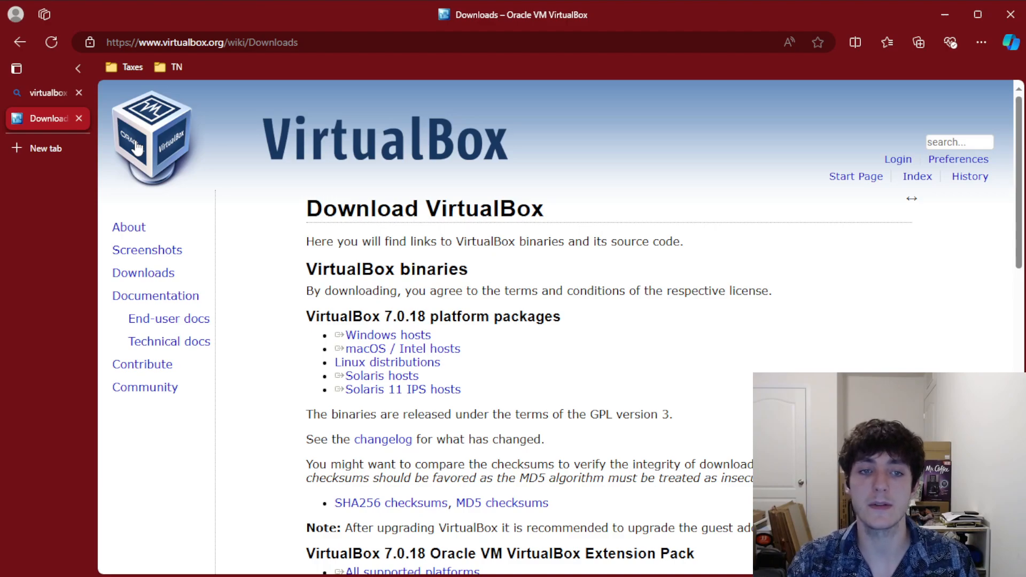
{"action": "left_click", "coordinate": [79, 118]}
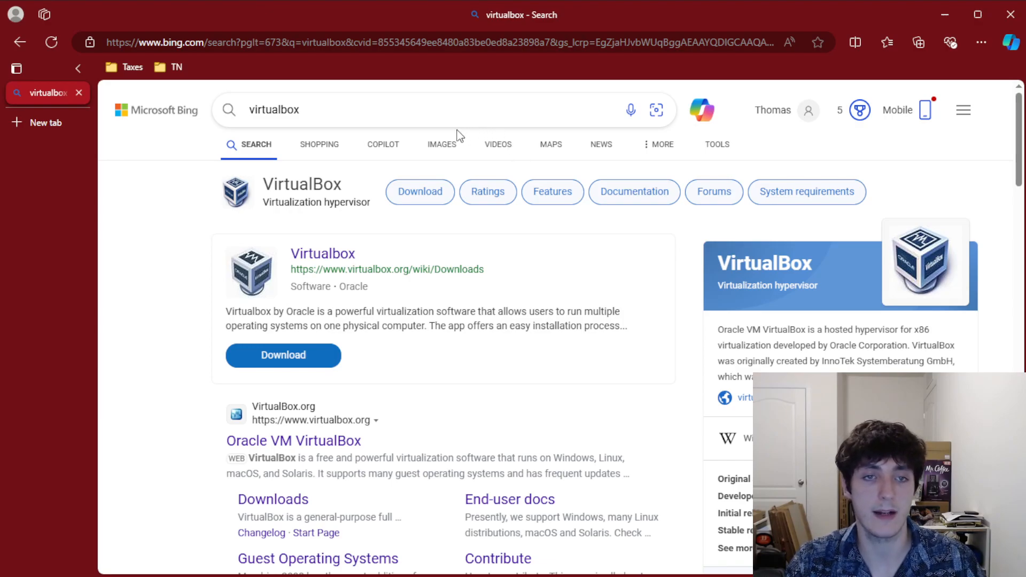
Replace the query with 'desktop ubuntu', search, and open the 'Download Ubuntu Desktop | Ubuntu' result
{"action": "left_click", "coordinate": [415, 104]}
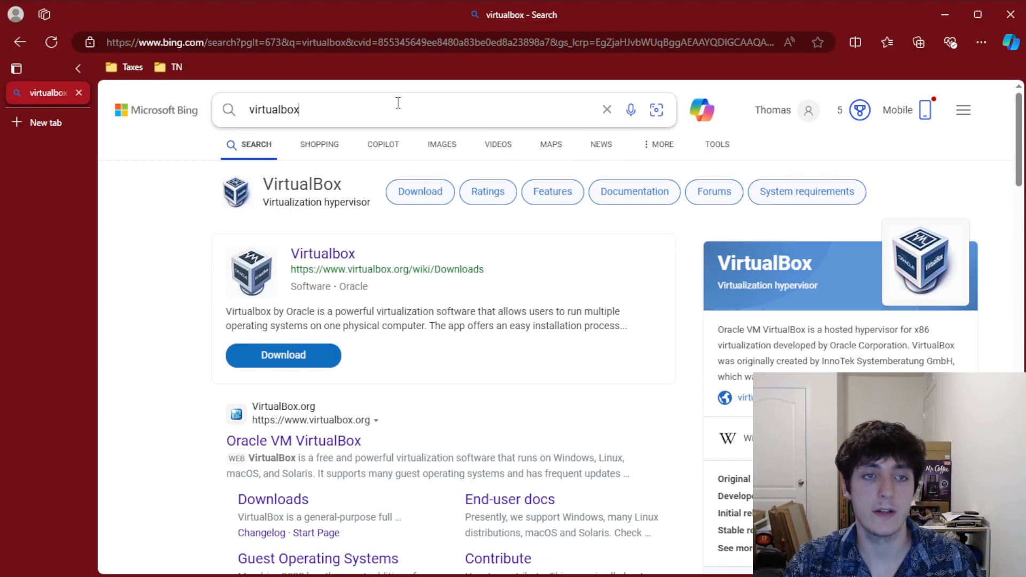
{"action": "left_click_drag", "start_coordinate": [415, 104], "coordinate": [186, 91]}
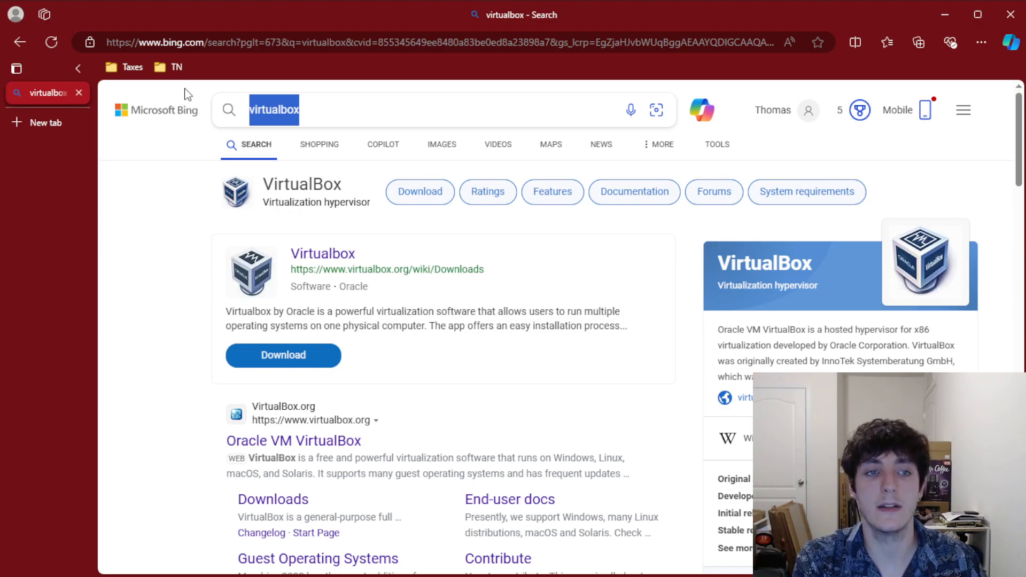
{"action": "type", "text": "desktop ubuntu"}
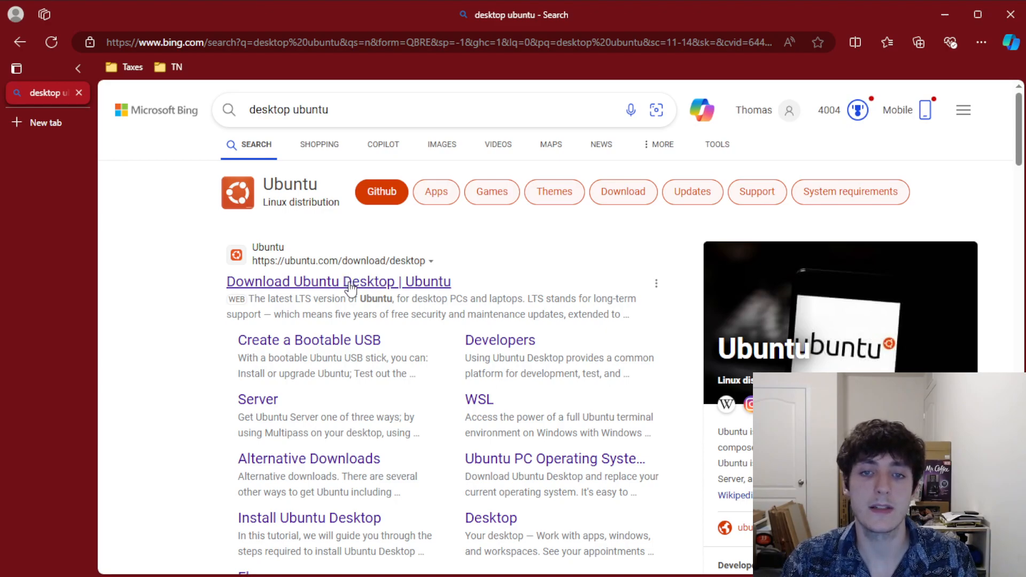
{"action": "left_click", "coordinate": [277, 96]}
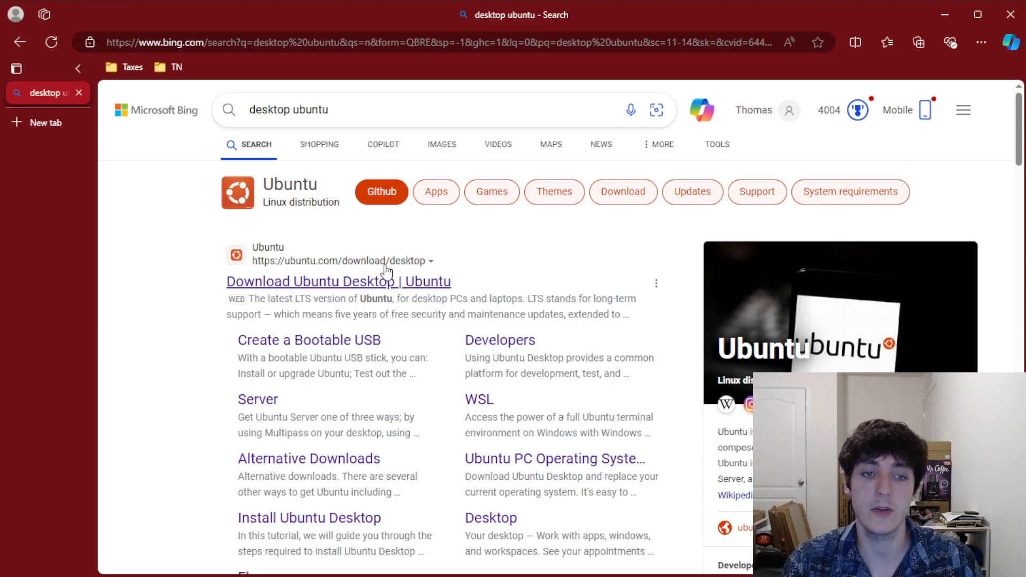
{"action": "left_click", "coordinate": [392, 288]}
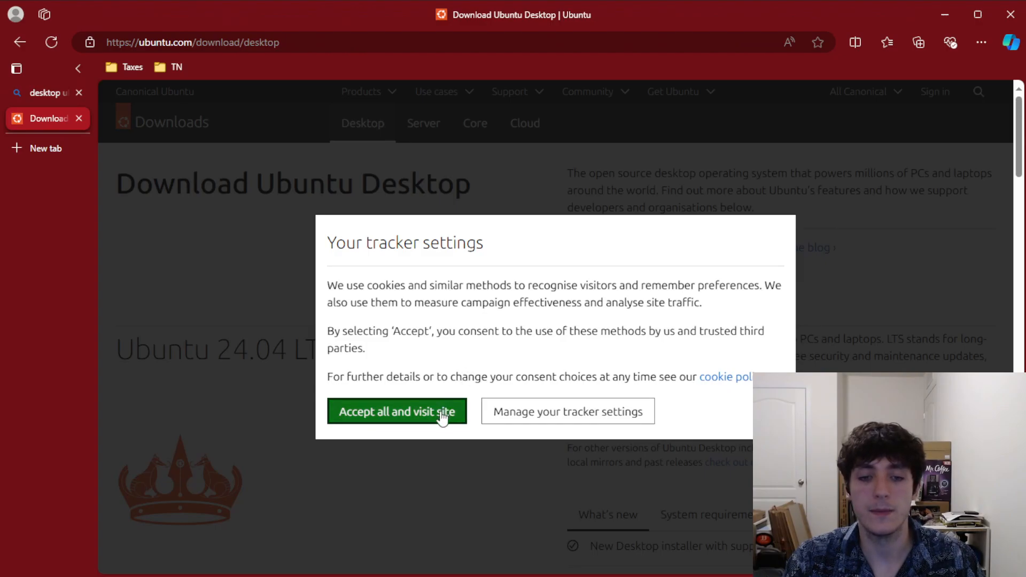
Accept the tracker settings and scroll down to the Ubuntu 24.04 LTS heading
{"action": "left_click", "coordinate": [412, 426]}
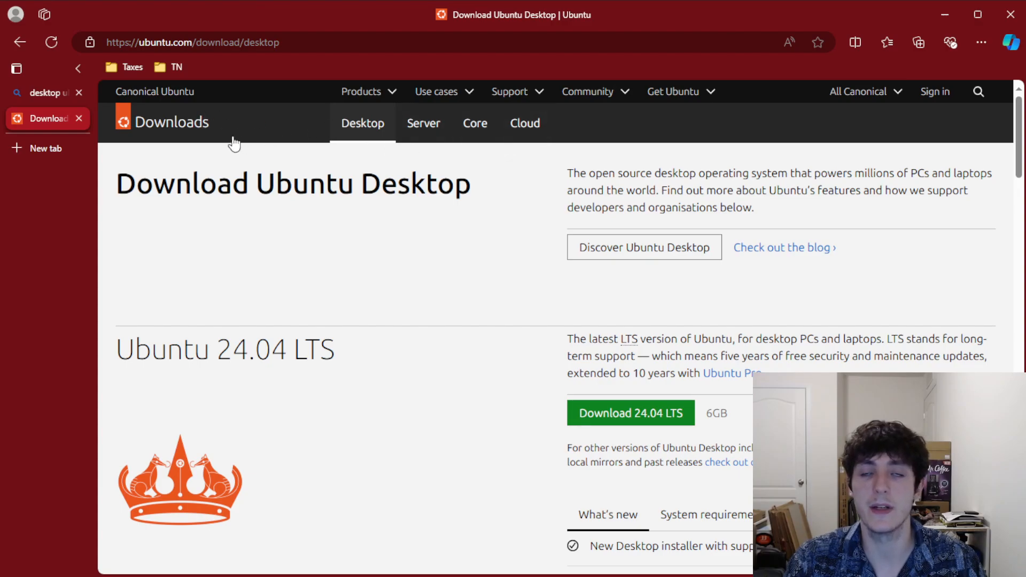
{"action": "scroll", "coordinate": [337, 219], "scroll_direction": "down", "scroll_amount": 1}
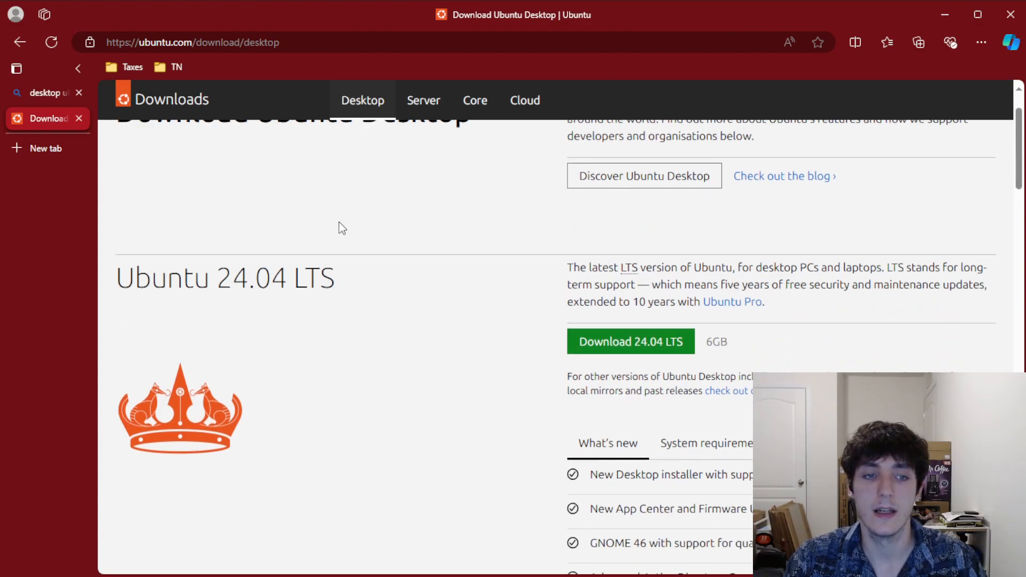
{"action": "scroll", "coordinate": [336, 235], "scroll_direction": "down", "scroll_amount": 1}
{"action": "left_click_drag", "start_coordinate": [114, 210], "coordinate": [327, 208]}
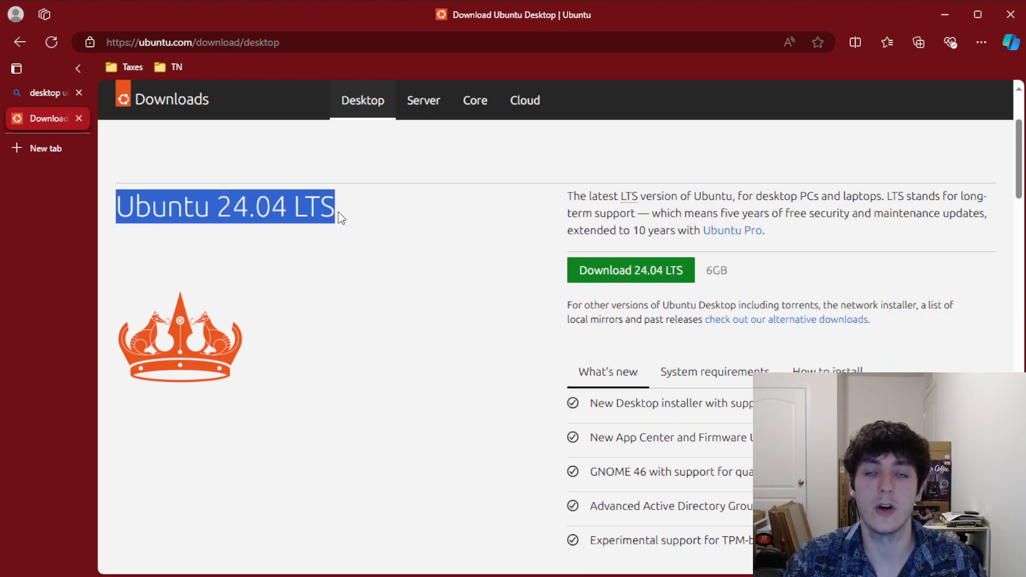
{"action": "left_click", "coordinate": [290, 212]}
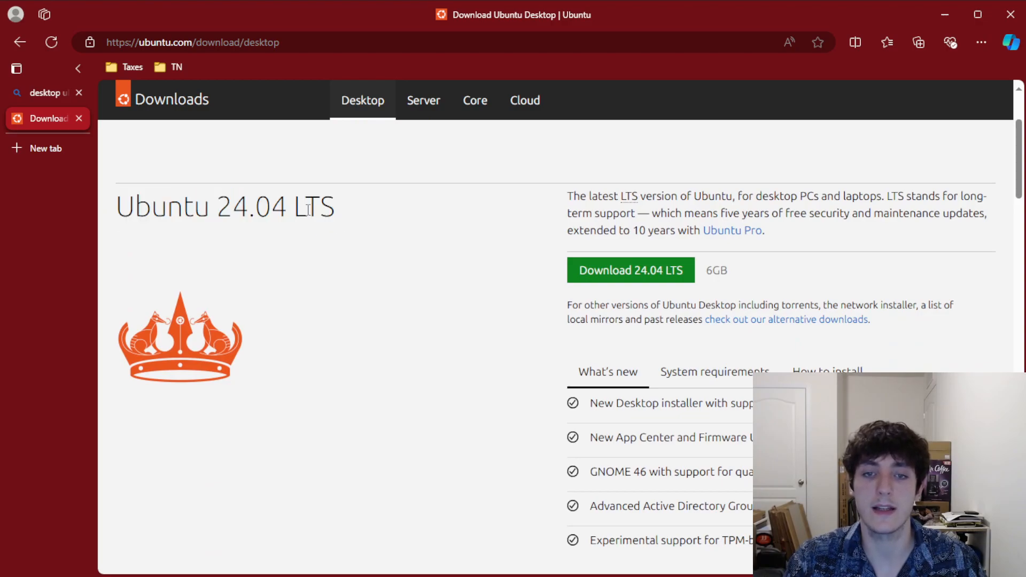
Highlight the LTS explanation and the 6GB download size in the release description
{"action": "left_click_drag", "start_coordinate": [887, 196], "coordinate": [969, 220]}
{"action": "left_click", "coordinate": [797, 232]}
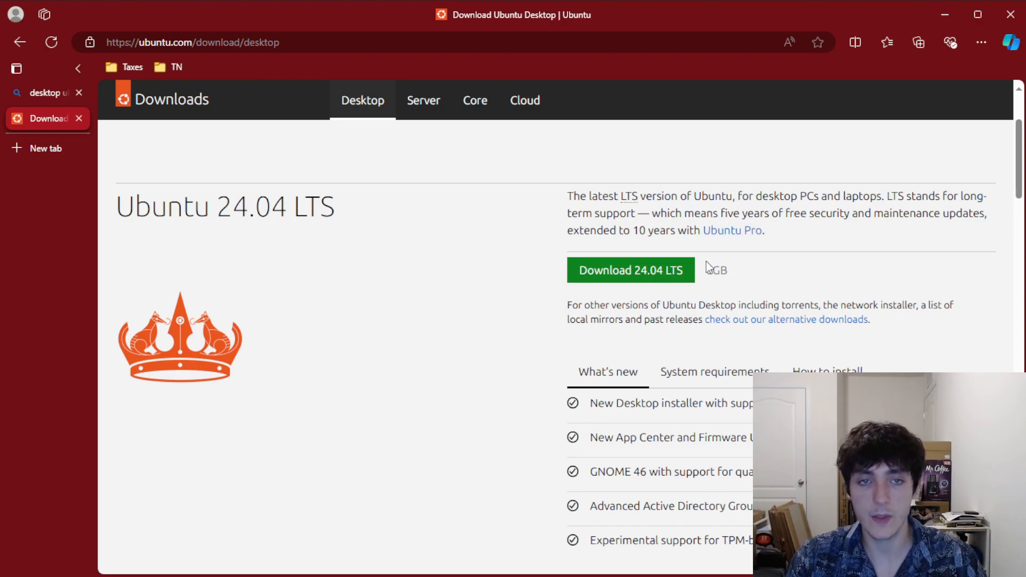
{"action": "left_click_drag", "start_coordinate": [728, 271], "coordinate": [708, 271]}
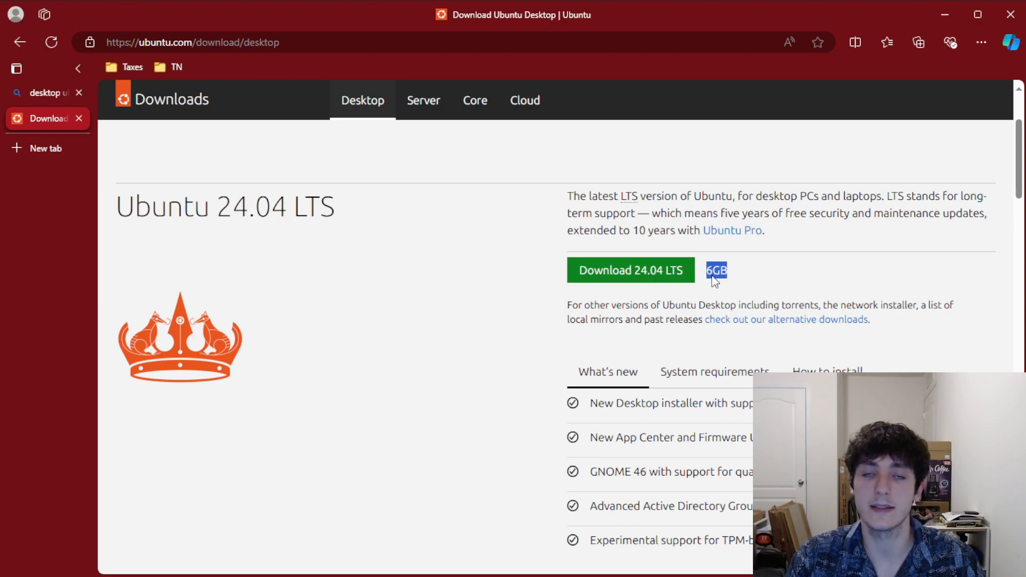
{"action": "left_click", "coordinate": [791, 275]}
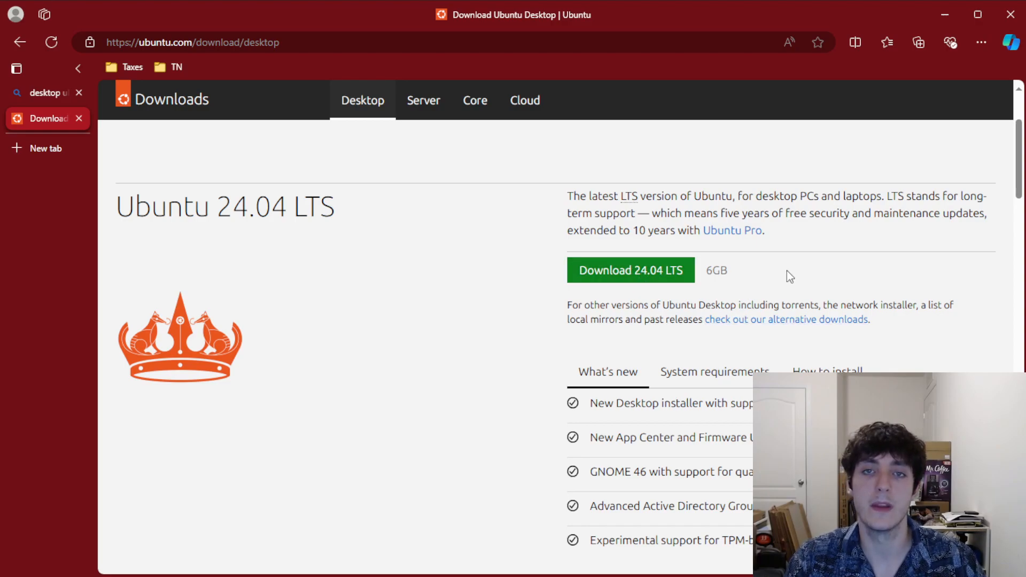
Show the 24.04 LTS system requirements and highlight the processor, disk space and USB/DVD entries
{"action": "scroll", "coordinate": [778, 268], "scroll_direction": "down", "scroll_amount": 1}
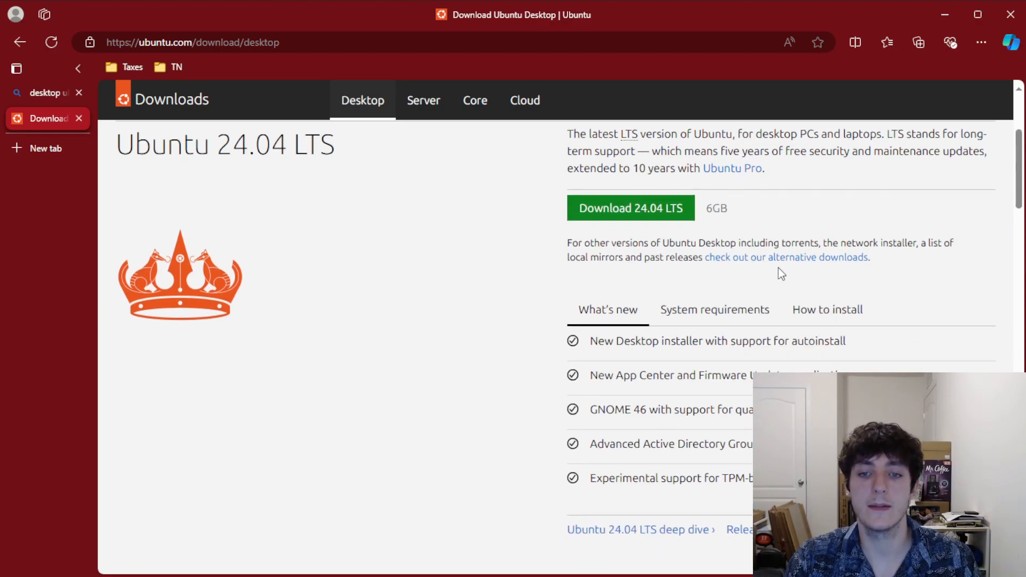
{"action": "left_click", "coordinate": [754, 307]}
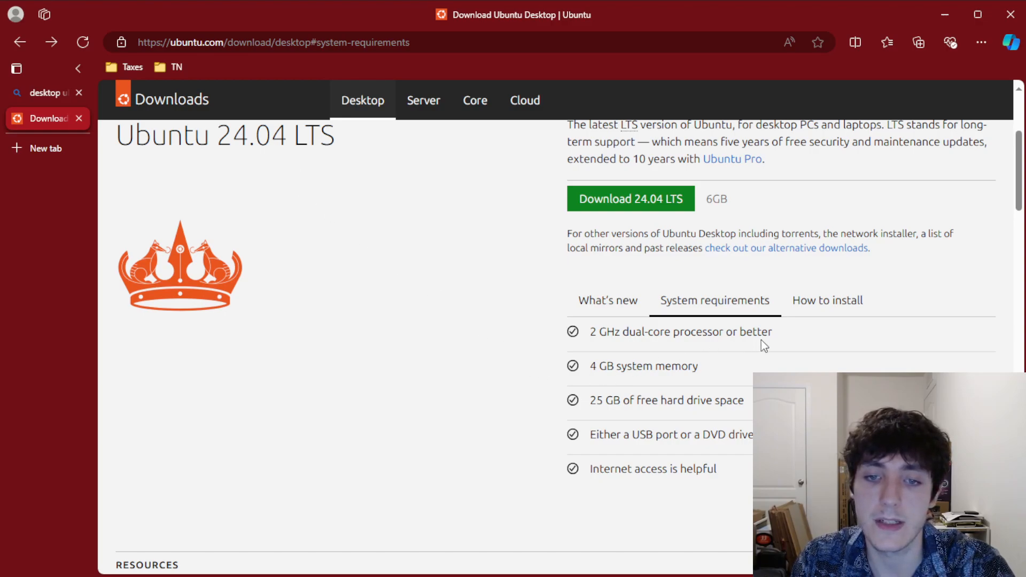
{"action": "left_click_drag", "start_coordinate": [768, 333], "coordinate": [700, 373]}
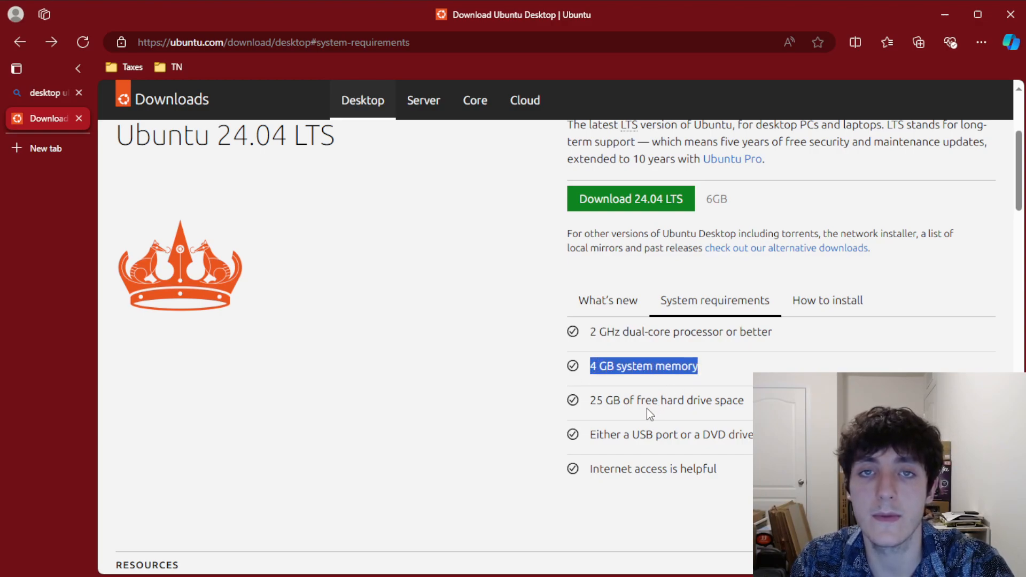
{"action": "left_click_drag", "start_coordinate": [597, 403], "coordinate": [709, 402]}
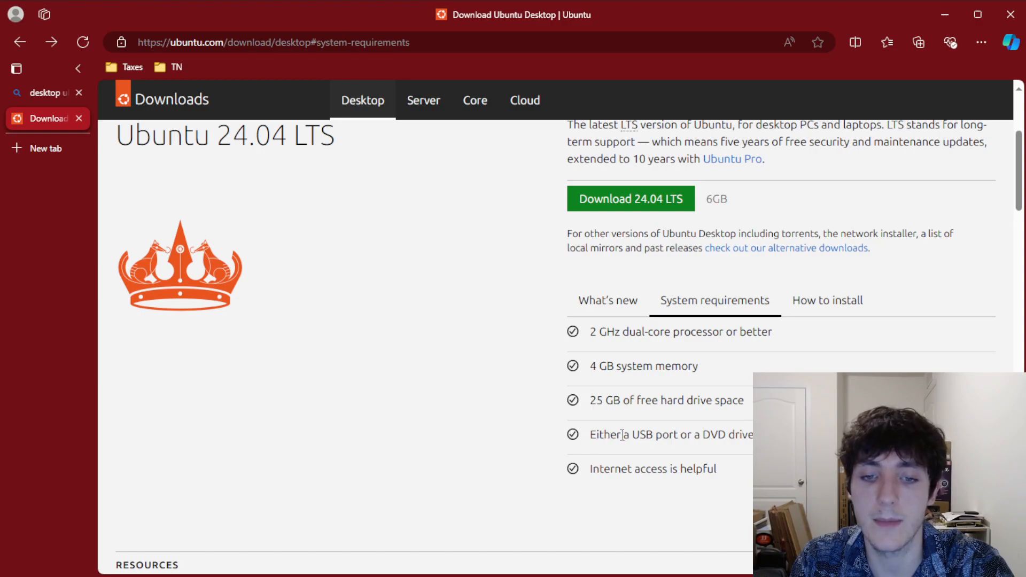
{"action": "left_click_drag", "start_coordinate": [635, 434], "coordinate": [743, 434]}
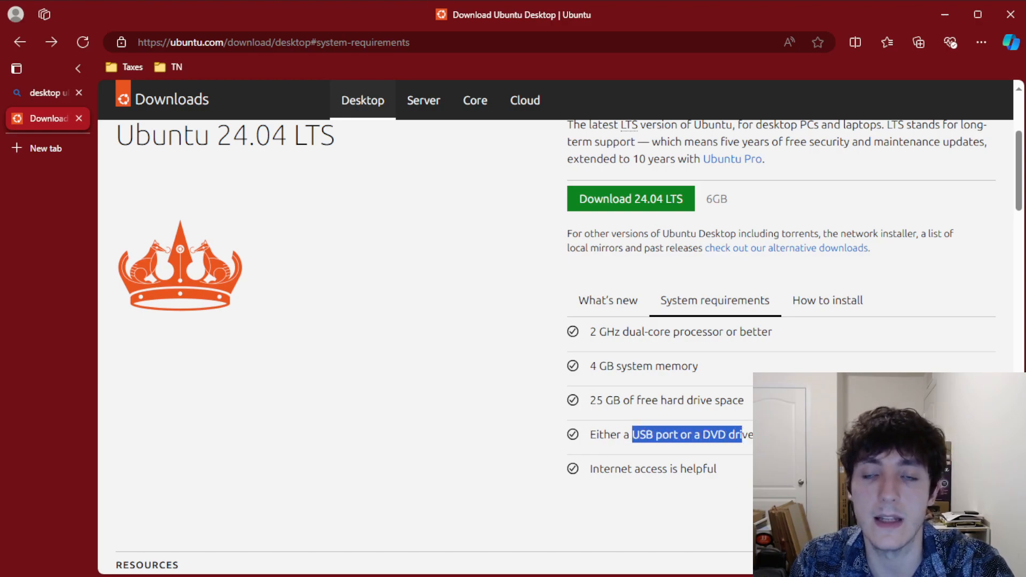
{"action": "left_click", "coordinate": [791, 438]}
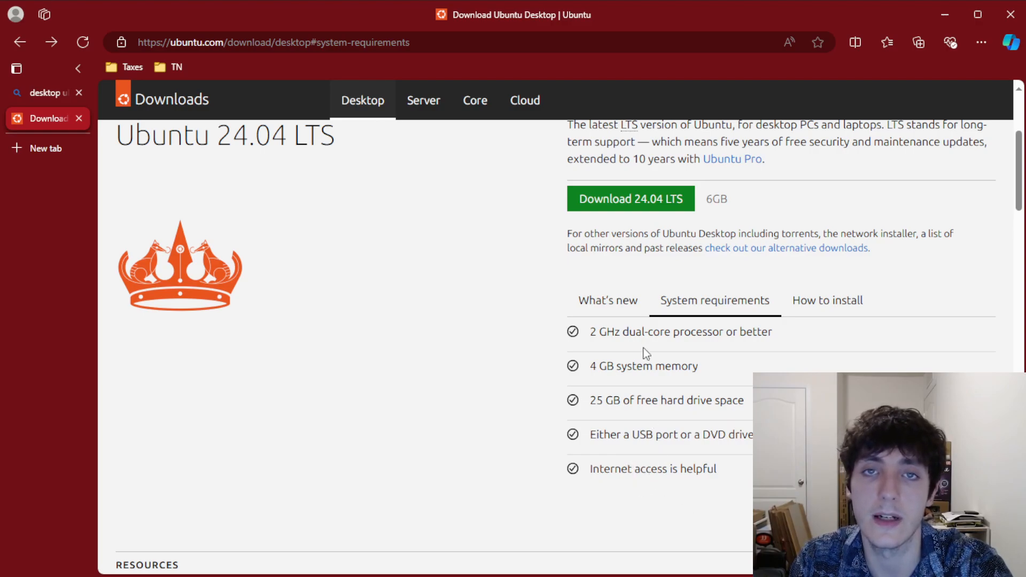
{"action": "scroll", "coordinate": [661, 355], "scroll_direction": "up", "scroll_amount": 3}
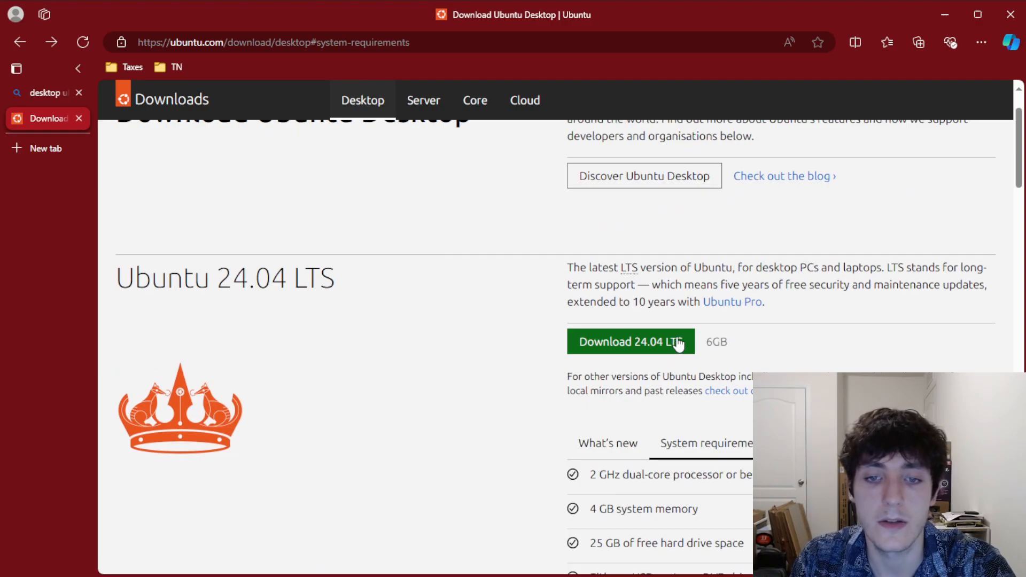
Start the Ubuntu 24.04 LTS download
{"action": "left_click", "coordinate": [673, 348]}
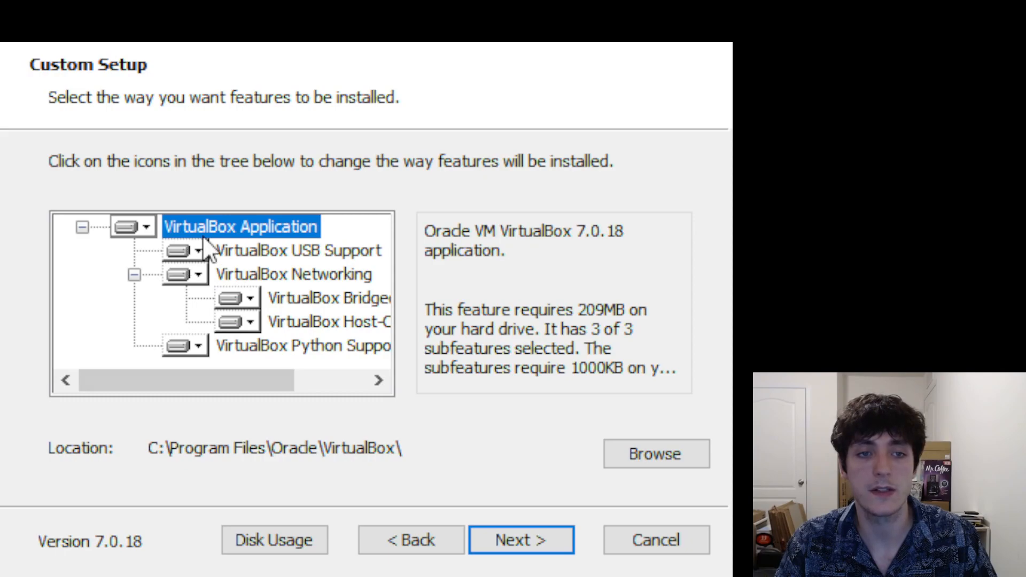
Review the USB Support, Networking and Application features, then continue with the defaults
{"action": "left_click", "coordinate": [343, 254]}
{"action": "left_click", "coordinate": [351, 278]}
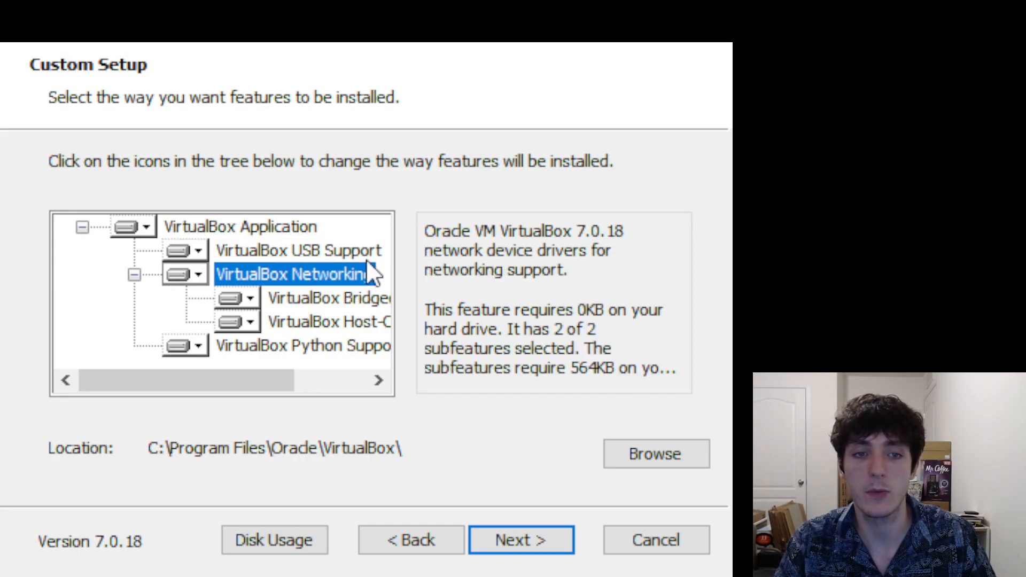
{"action": "left_click", "coordinate": [226, 229]}
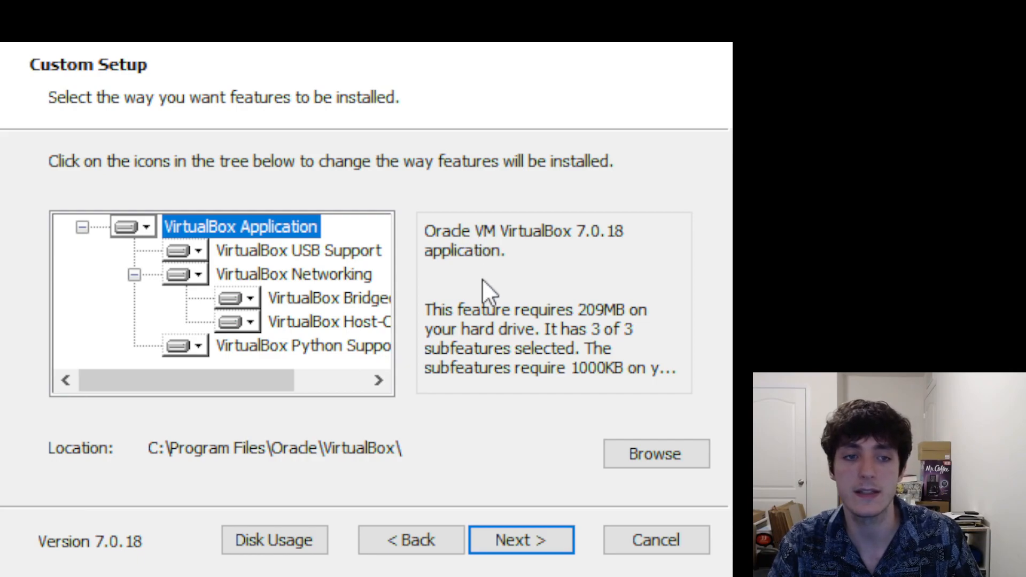
{"action": "left_click", "coordinate": [563, 541]}
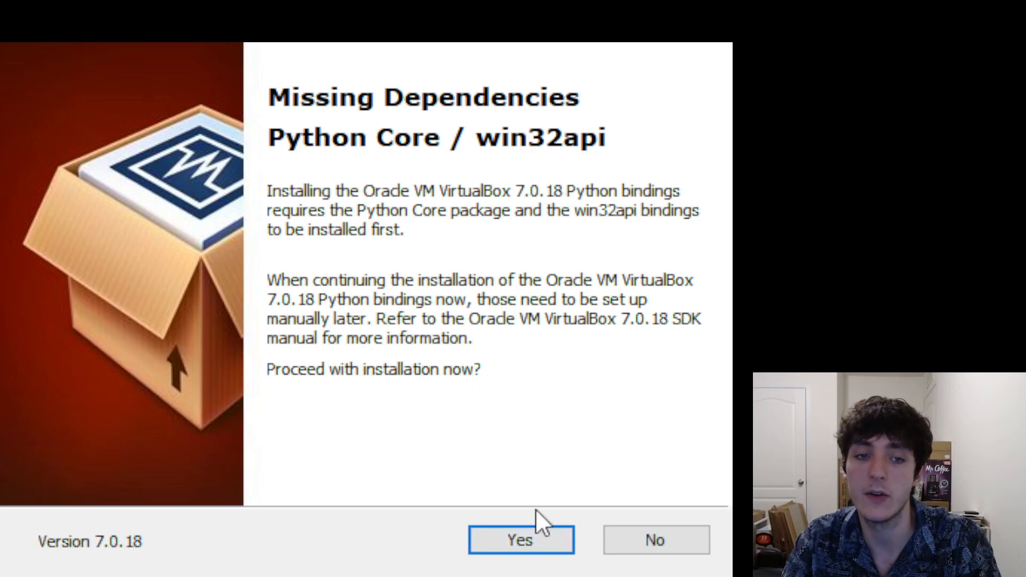
Accept the Python Core / win32api warning and install VirtualBox 7.0.18
{"action": "left_click", "coordinate": [544, 538]}
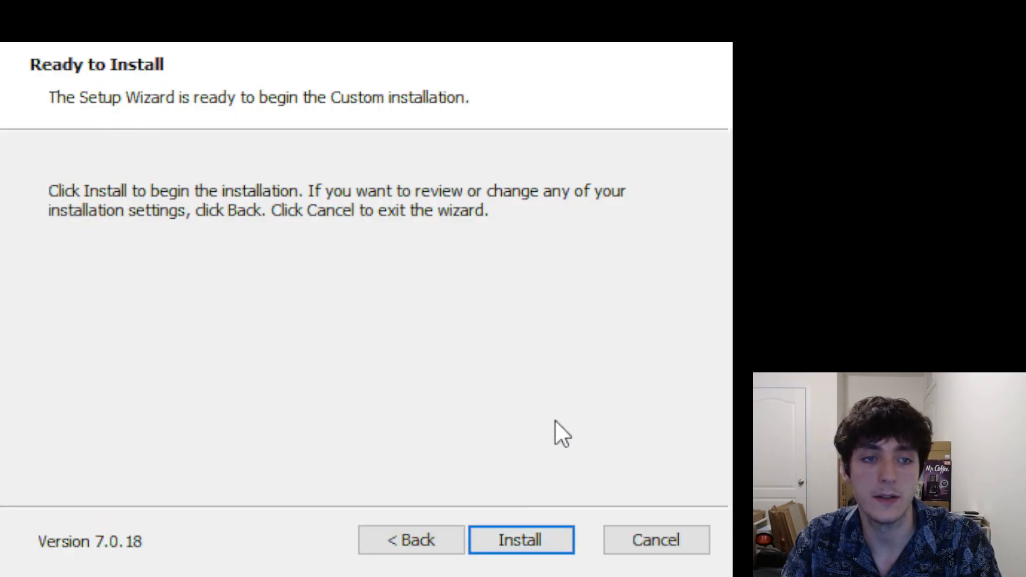
{"action": "left_click", "coordinate": [534, 534]}
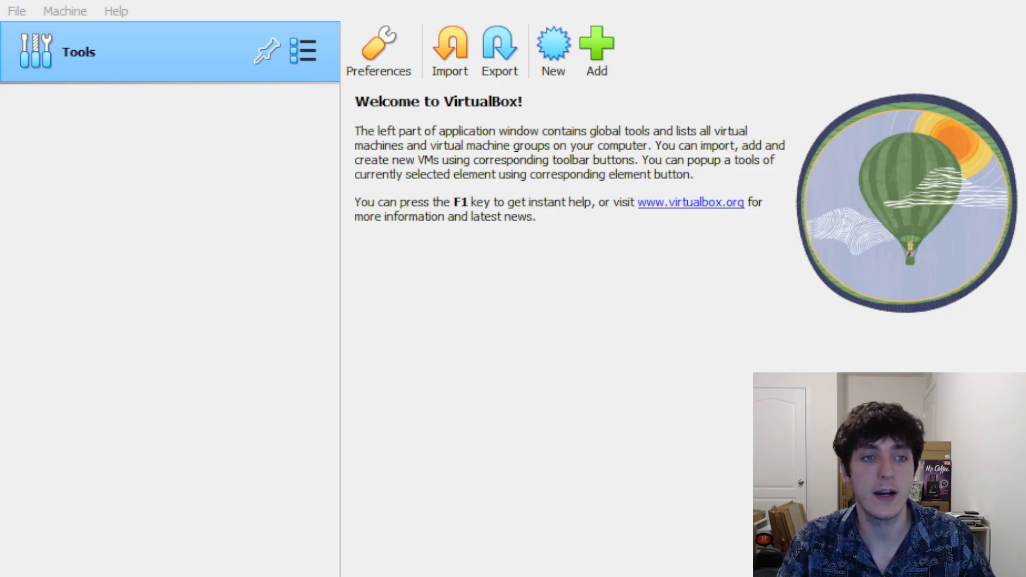
Switch to VirtualBox Manager and start a new virtual machine
{"action": "key", "text": "alt+Tab"}
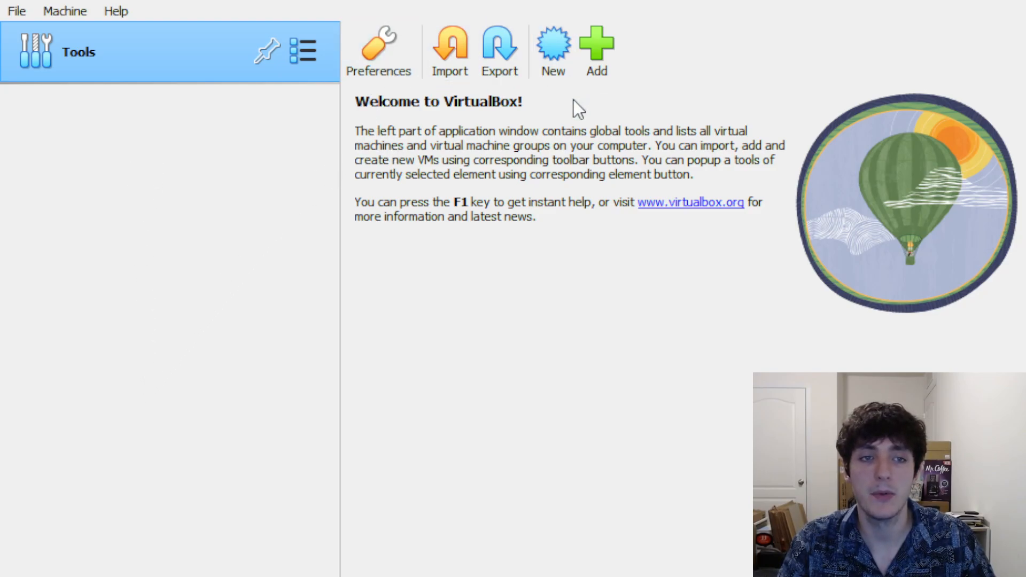
{"action": "left_click", "coordinate": [547, 68]}
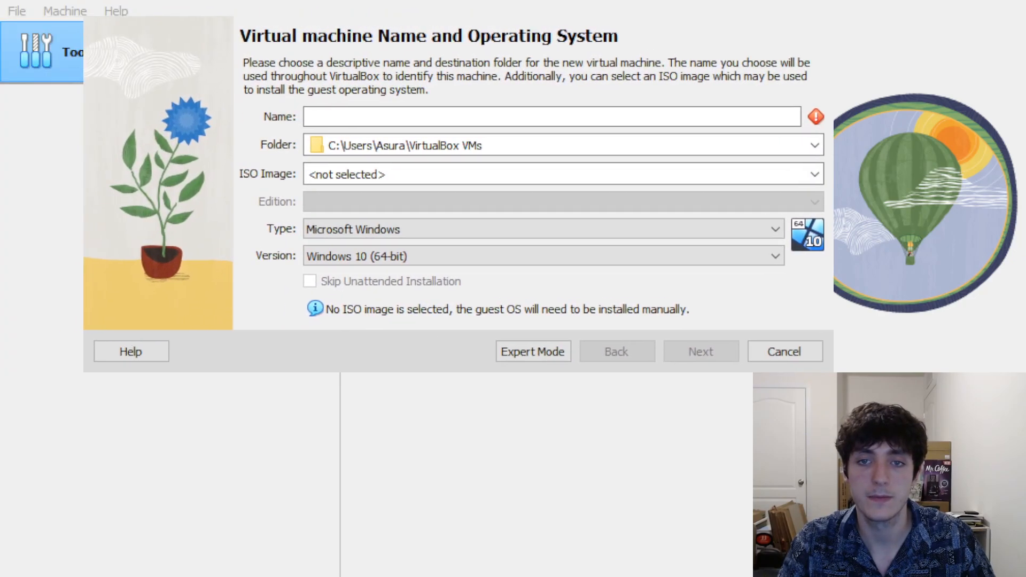
Focus the empty Name field of the new machine wizard
{"action": "left_click", "coordinate": [526, 14]}
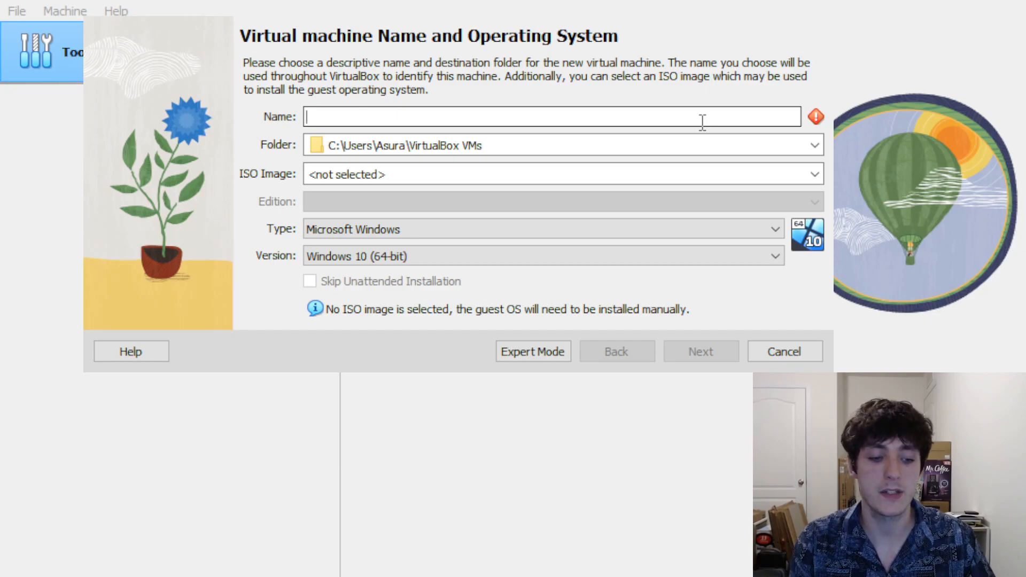
Name the new virtual machine TestVM-1
{"action": "type", "text": "Test"}
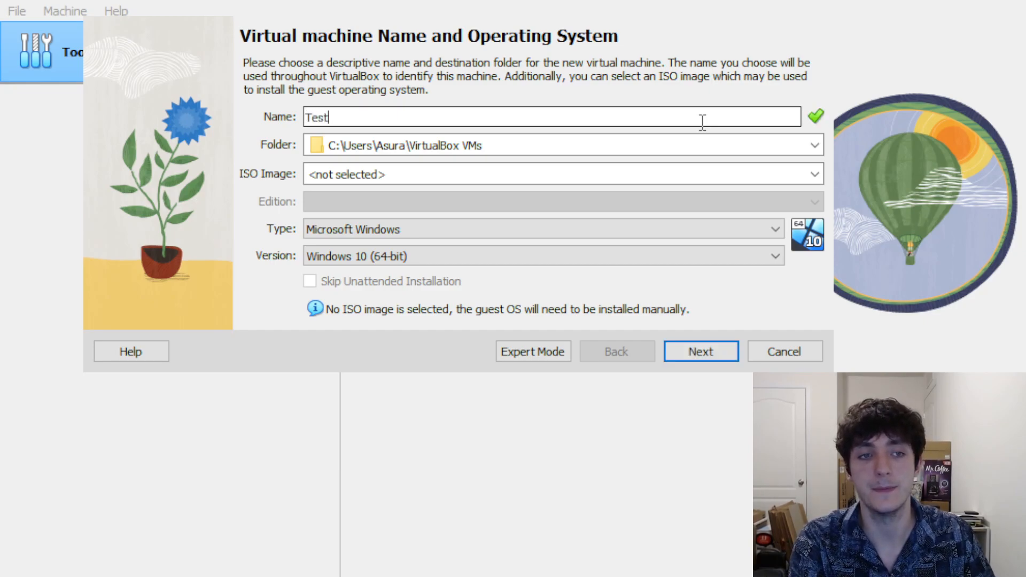
{"action": "type", "text": "VM-1"}
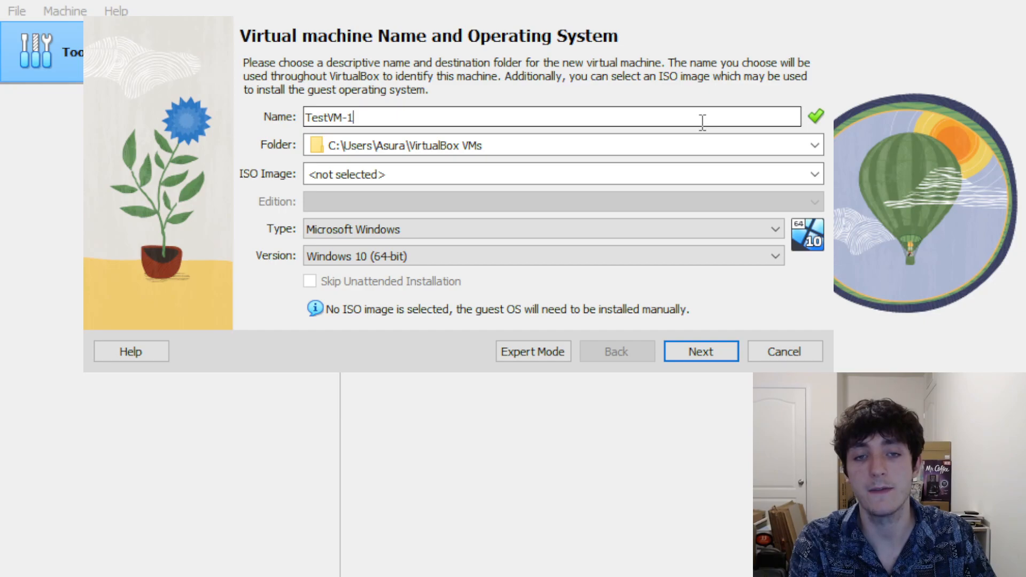
{"action": "left_click_drag", "start_coordinate": [349, 117], "coordinate": [344, 117]}
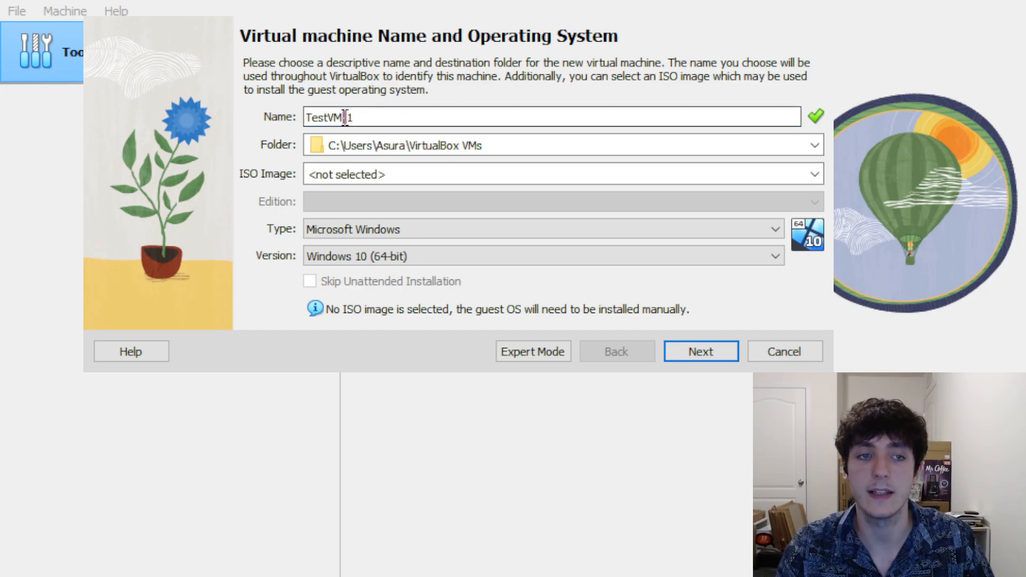
{"action": "left_click", "coordinate": [386, 115]}
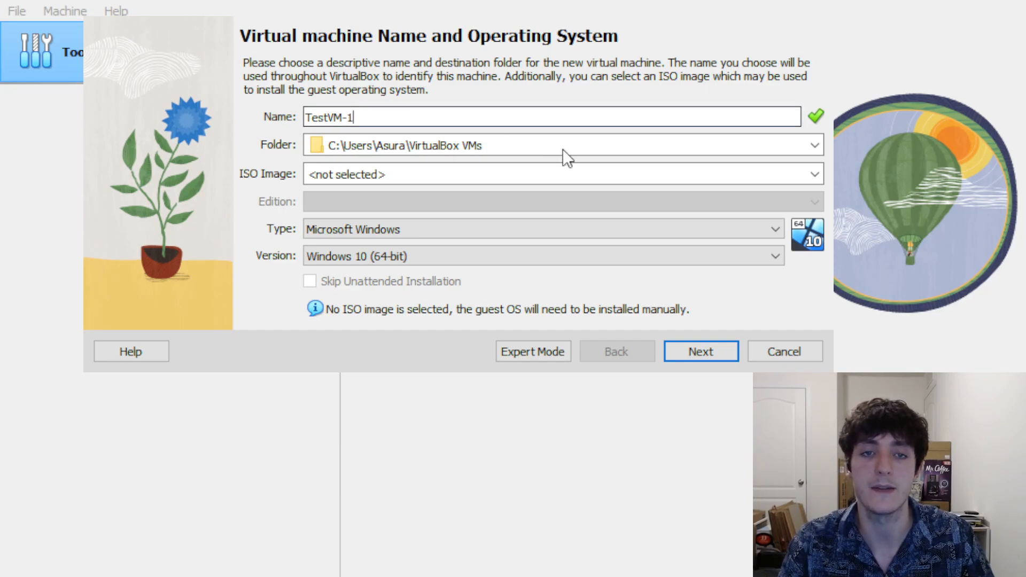
Set the machine folder to F:\Test-Folder via the Other... folder choice
{"action": "left_click", "coordinate": [721, 144]}
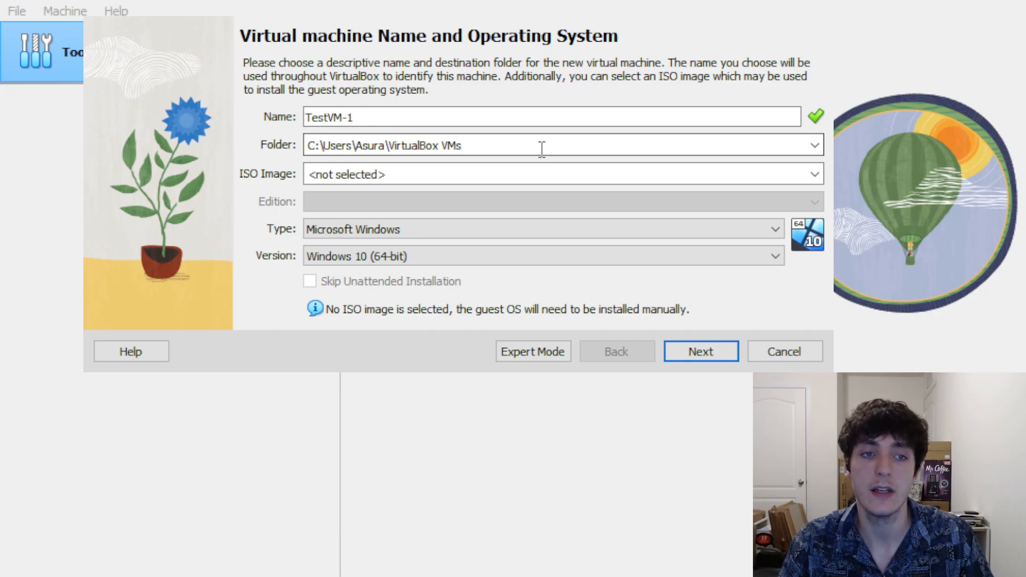
{"action": "left_click", "coordinate": [816, 151]}
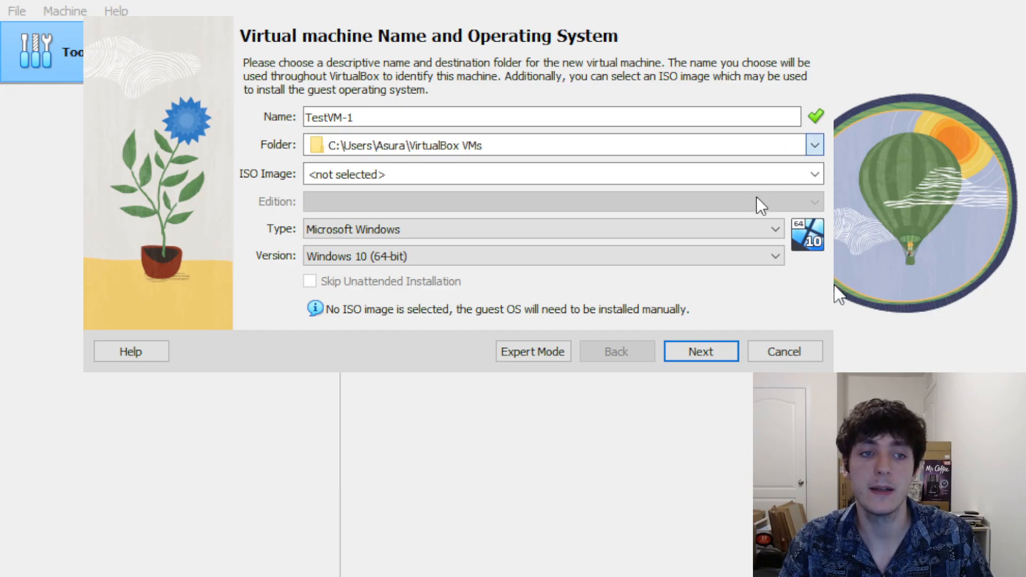
{"action": "left_click", "coordinate": [761, 182]}
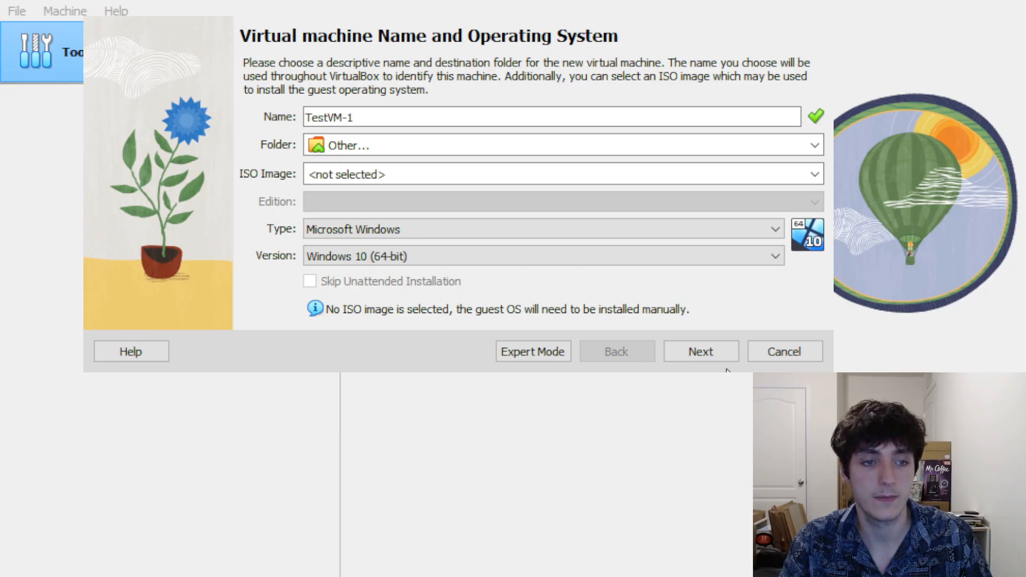
{"action": "left_click", "coordinate": [803, 316]}
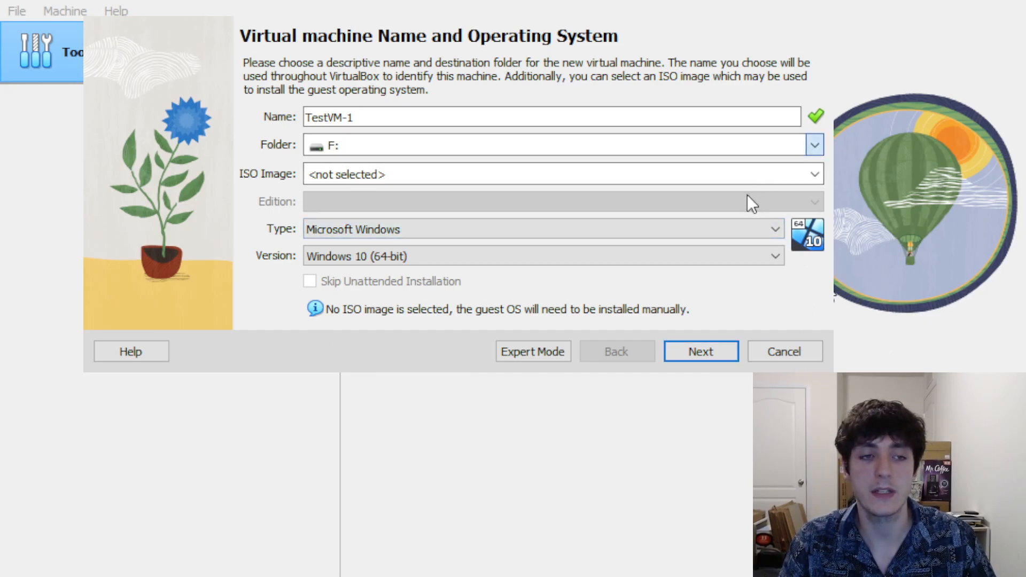
{"action": "left_click", "coordinate": [748, 180]}
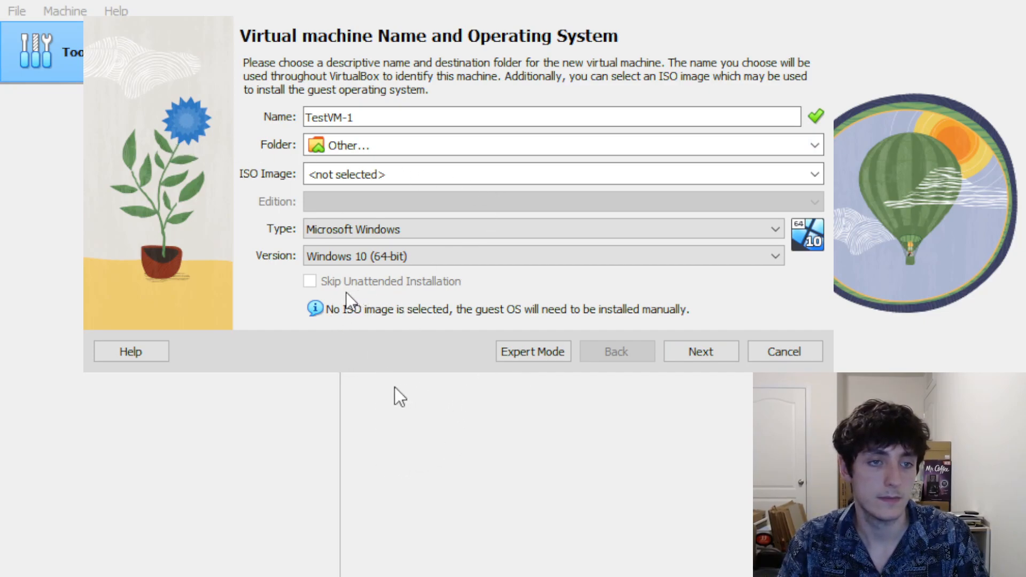
{"action": "left_click", "coordinate": [731, 370]}
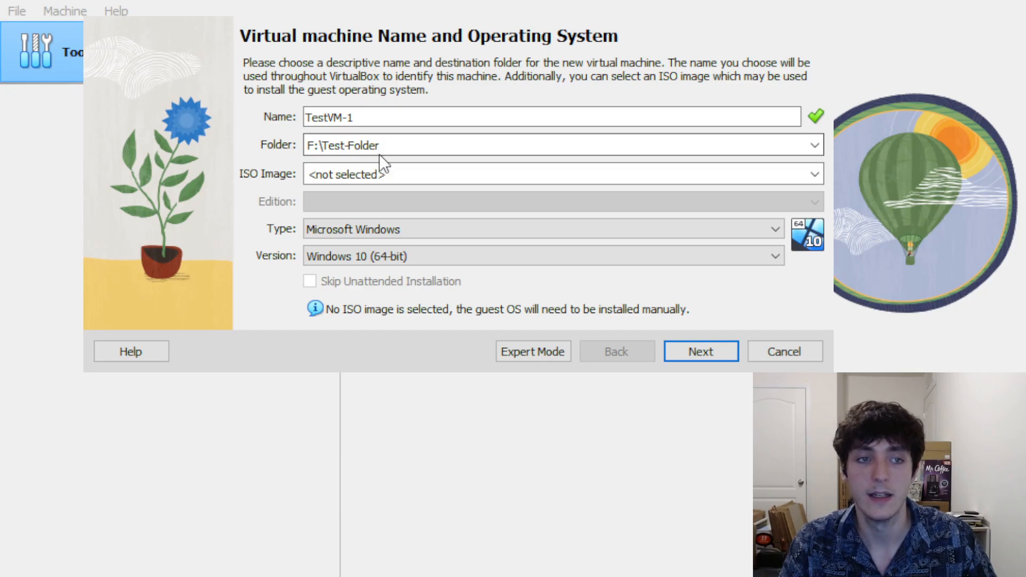
{"action": "left_click", "coordinate": [346, 119]}
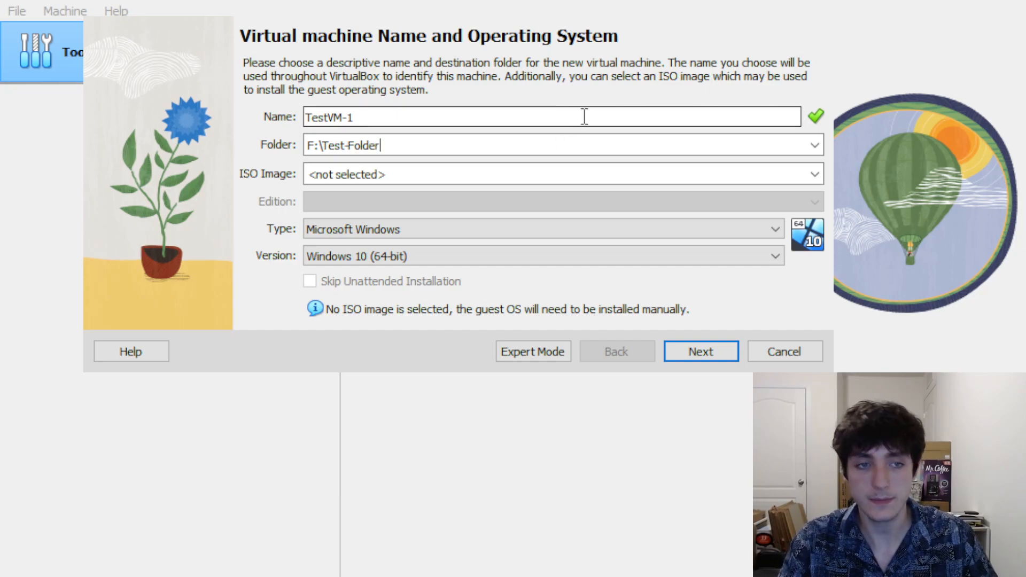
Attach ubuntu-24.04-desktop-amd64.iso from Downloads as the new machine's ISO image
{"action": "left_click", "coordinate": [813, 184]}
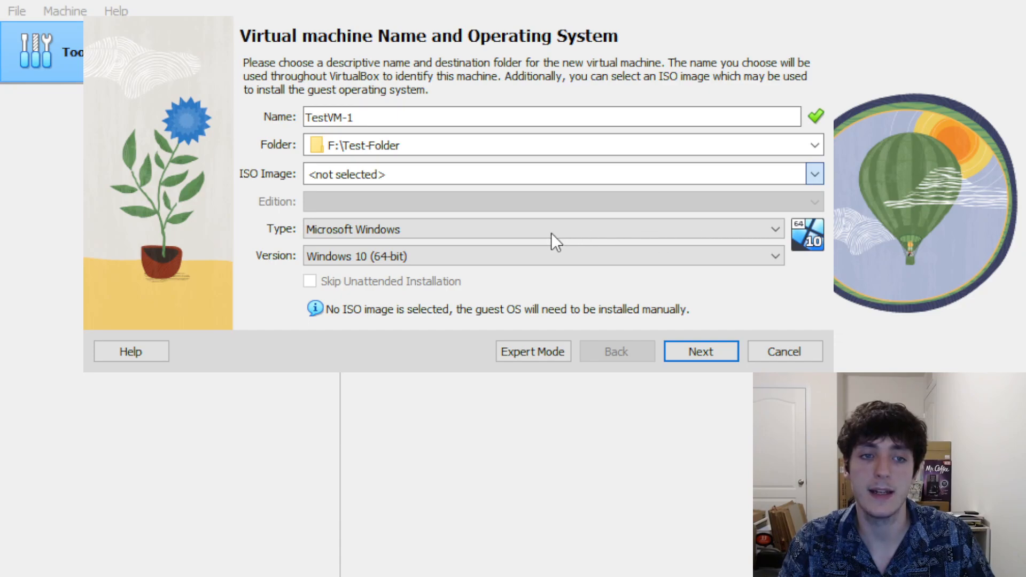
{"action": "key", "text": "Down"}
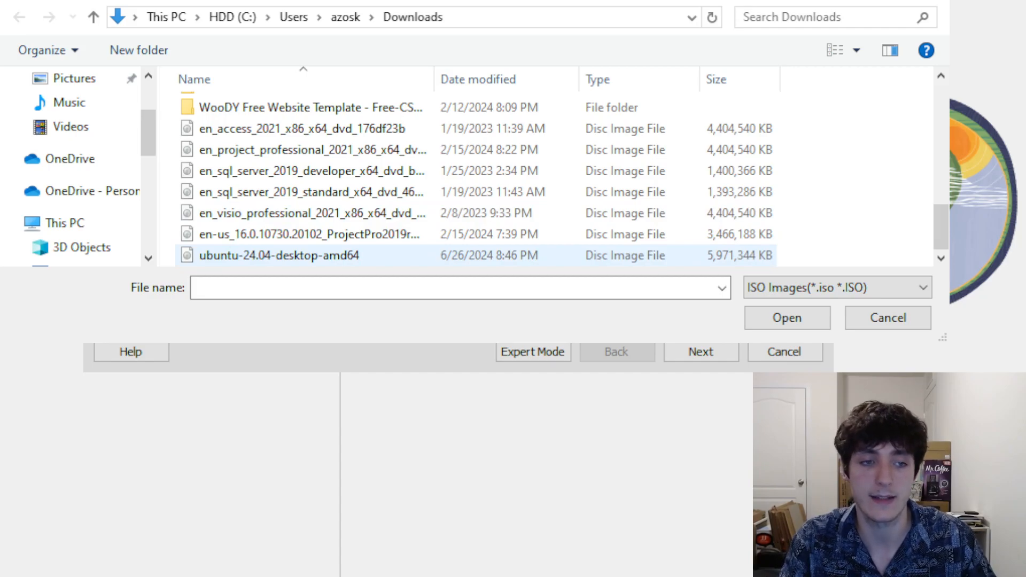
{"action": "double_click", "coordinate": [310, 255]}
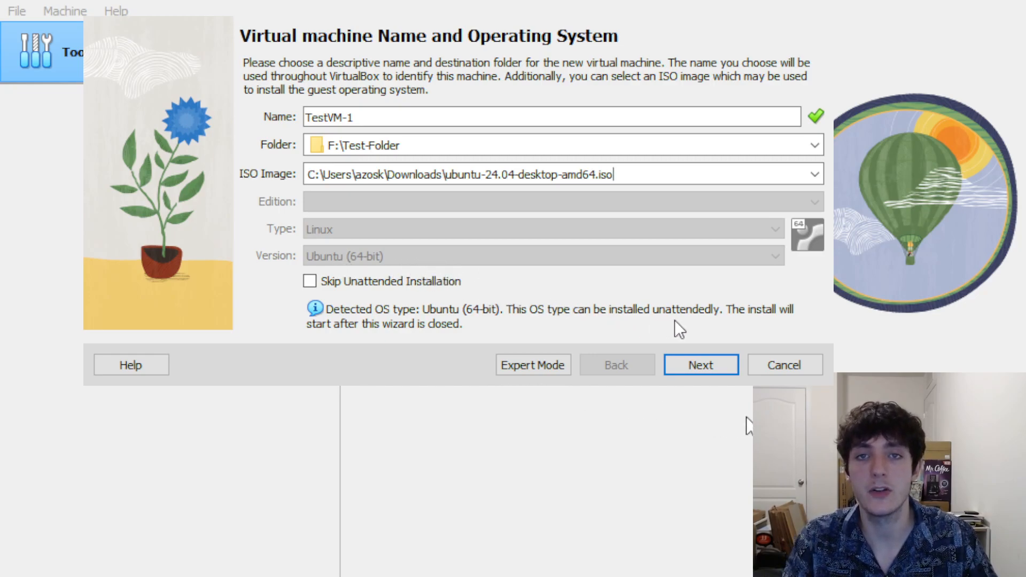
Set the unattended install username to Guest and enter the new account password in both password fields
{"action": "left_click", "coordinate": [726, 362]}
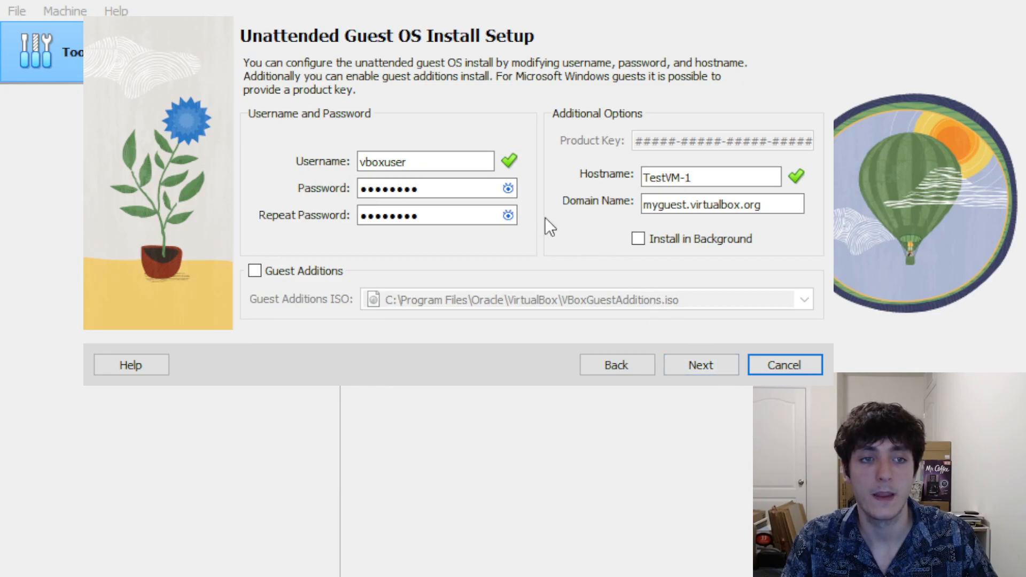
{"action": "left_click", "coordinate": [509, 189]}
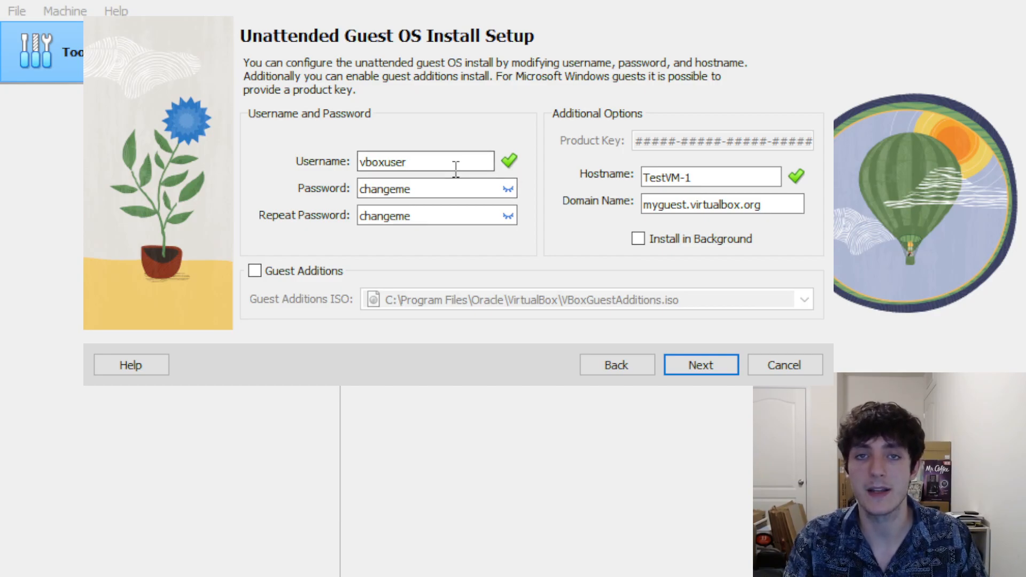
{"action": "left_click_drag", "start_coordinate": [455, 169], "coordinate": [332, 162]}
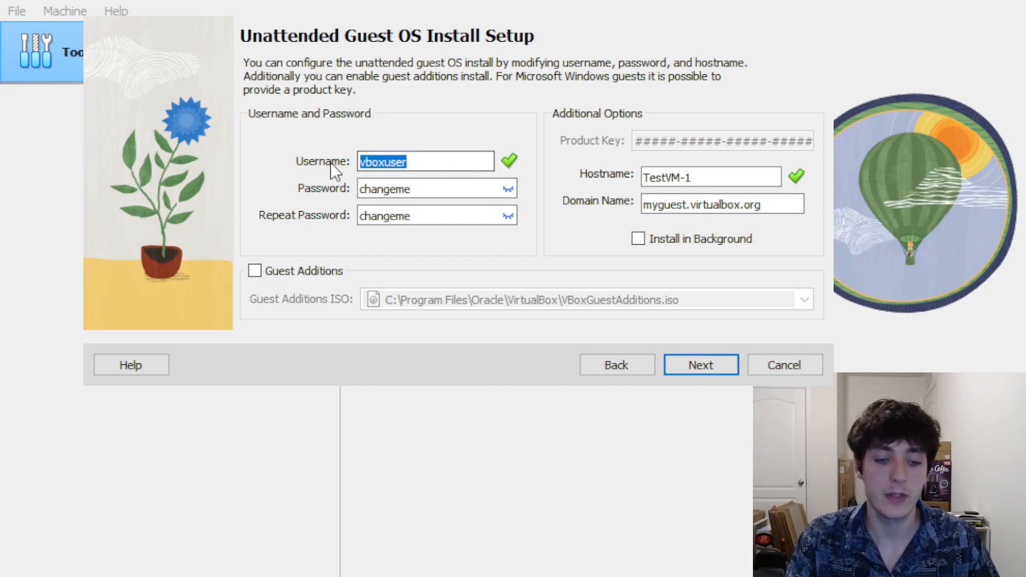
{"action": "key", "text": "BackSpace"}
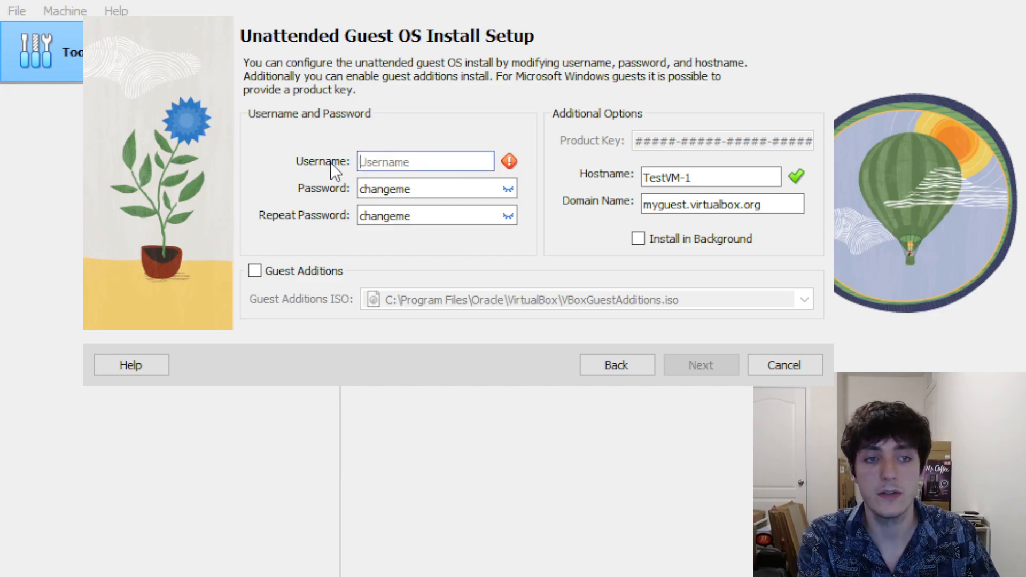
{"action": "type", "text": "Guest"}
{"action": "left_click_drag", "start_coordinate": [432, 191], "coordinate": [358, 190]}
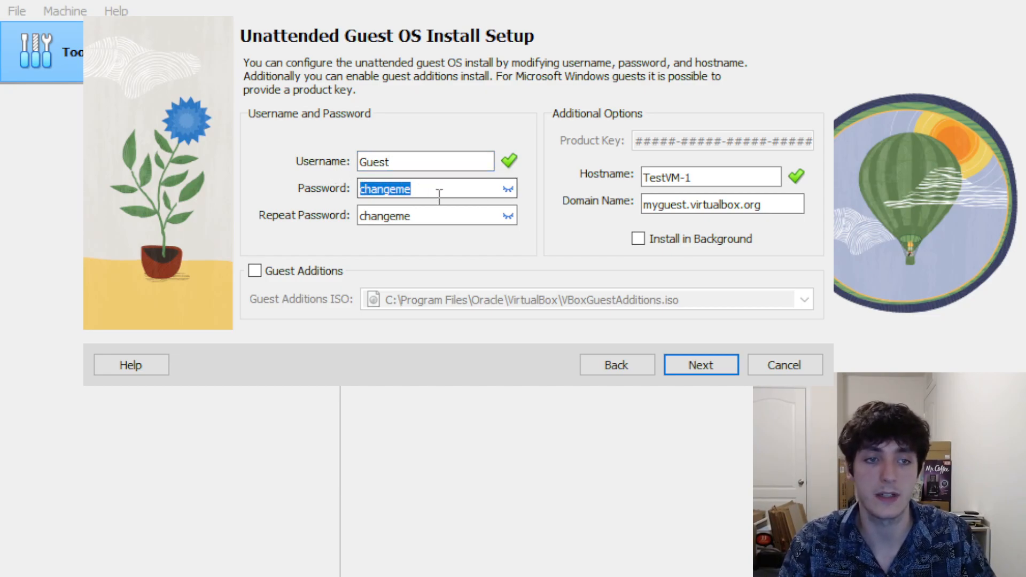
{"action": "key", "text": "BackSpace"}
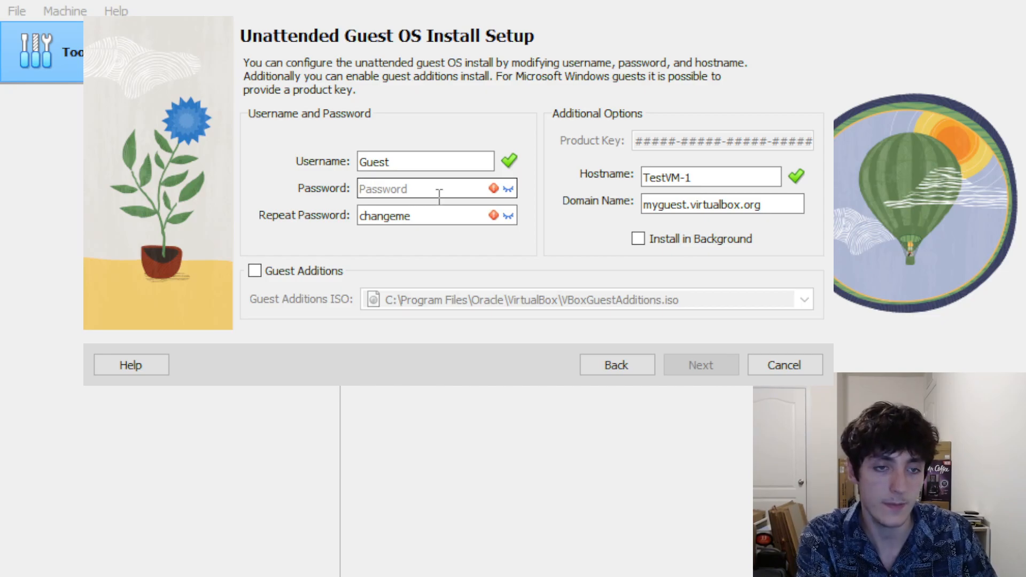
{"action": "type", "text": "P"}
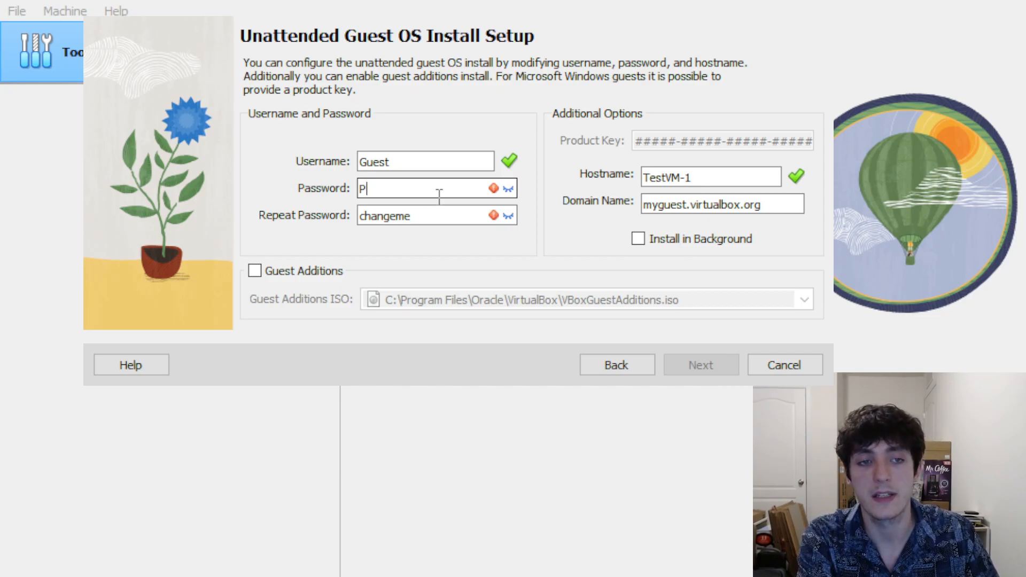
{"action": "type", "text": "a$$word"}
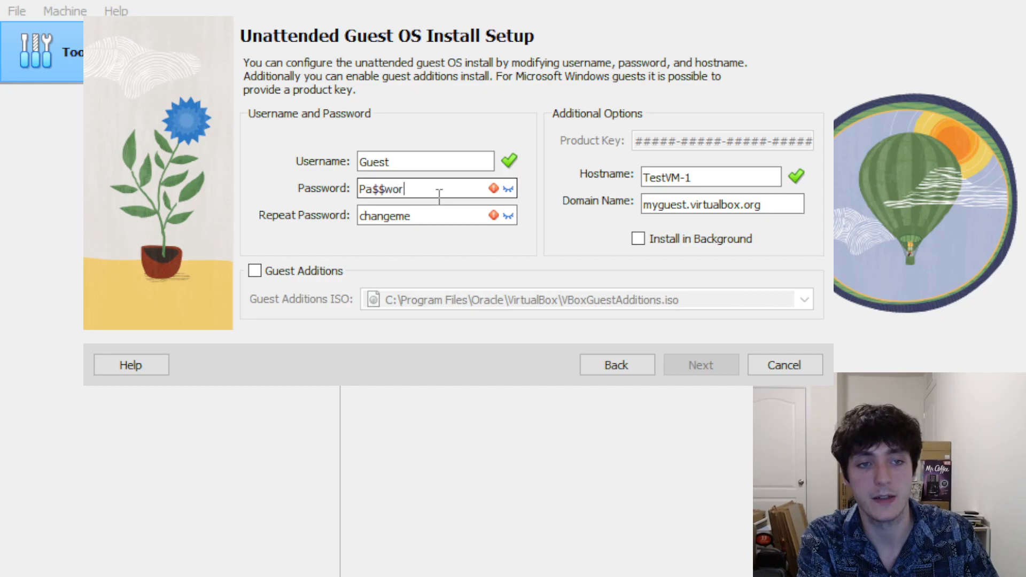
{"action": "left_click", "coordinate": [447, 215]}
{"action": "left_click_drag", "start_coordinate": [425, 215], "coordinate": [327, 207]}
{"action": "key", "text": "BackSpace"}
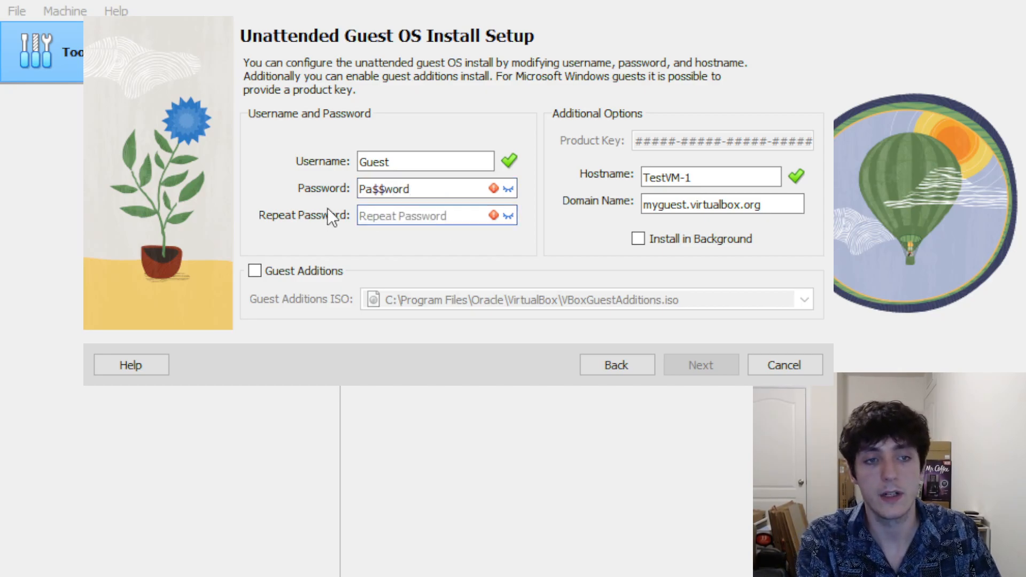
{"action": "type", "text": "Pa$$word"}
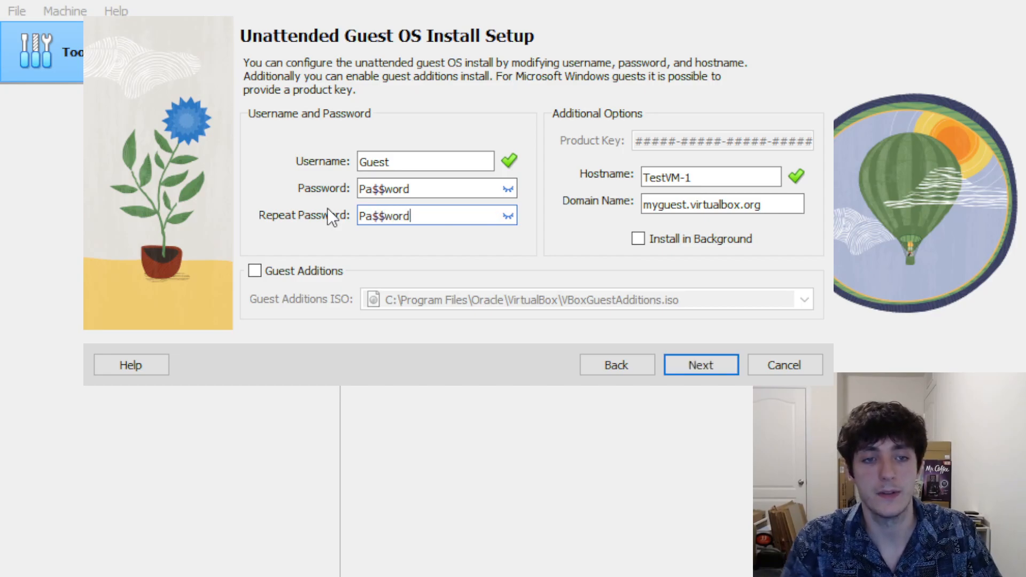
Review hostname TestVM-1 and domain myguest.virtualbox.org, then proceed to the hardware settings
{"action": "left_click", "coordinate": [695, 181]}
{"action": "left_click_drag", "start_coordinate": [695, 181], "coordinate": [640, 179]}
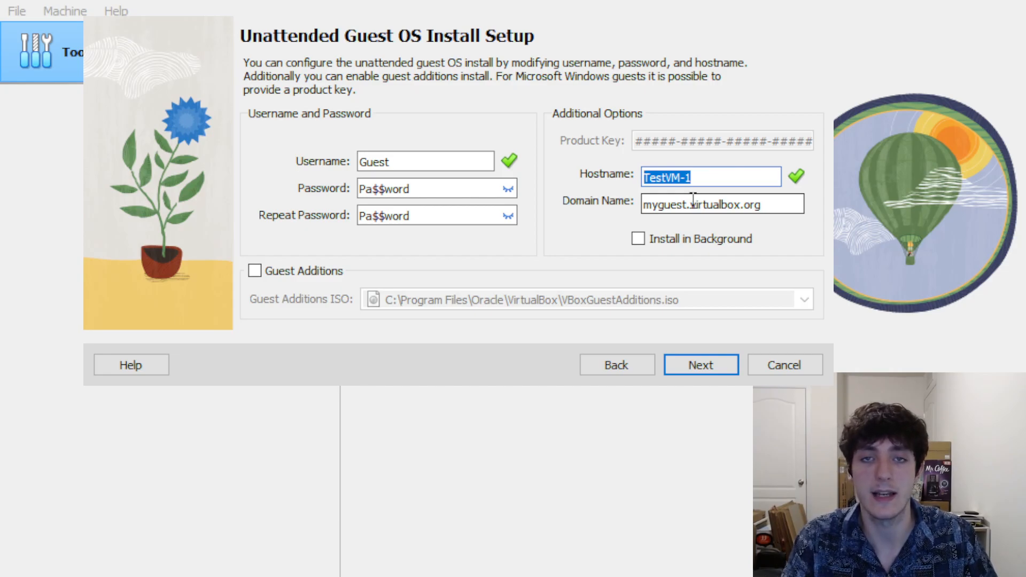
{"action": "left_click", "coordinate": [768, 203]}
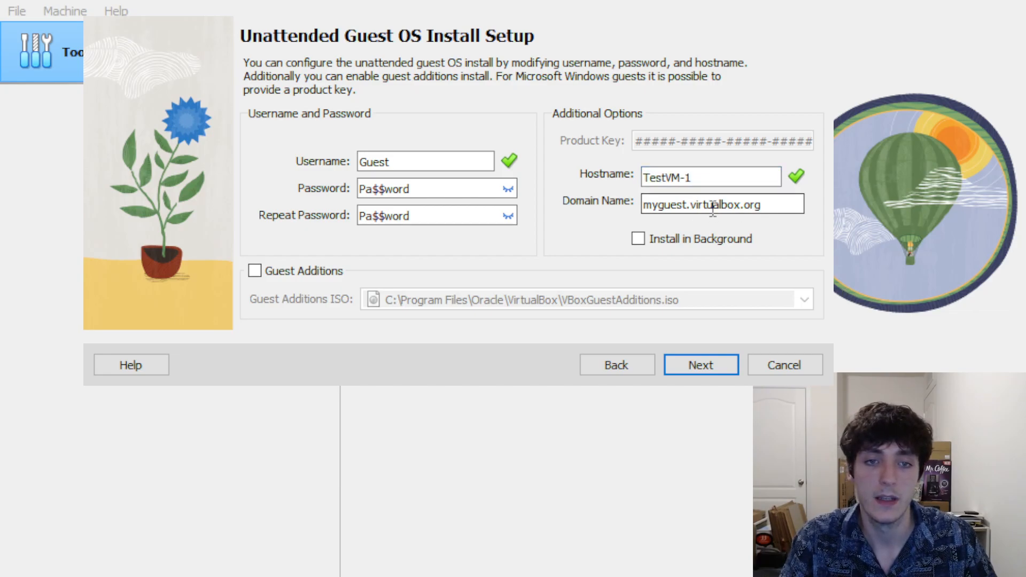
{"action": "left_click_drag", "start_coordinate": [786, 207], "coordinate": [636, 203]}
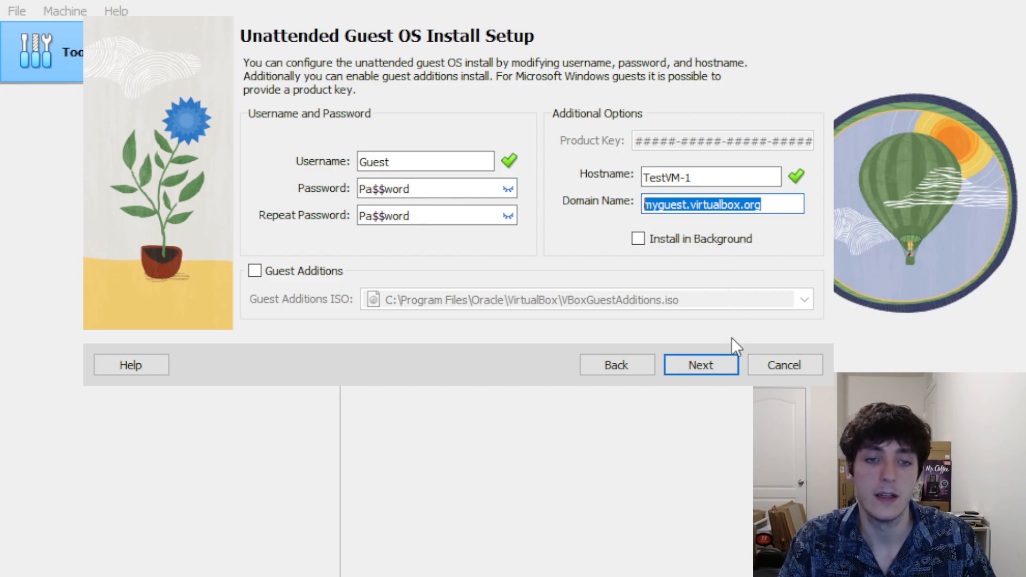
{"action": "left_click", "coordinate": [695, 365]}
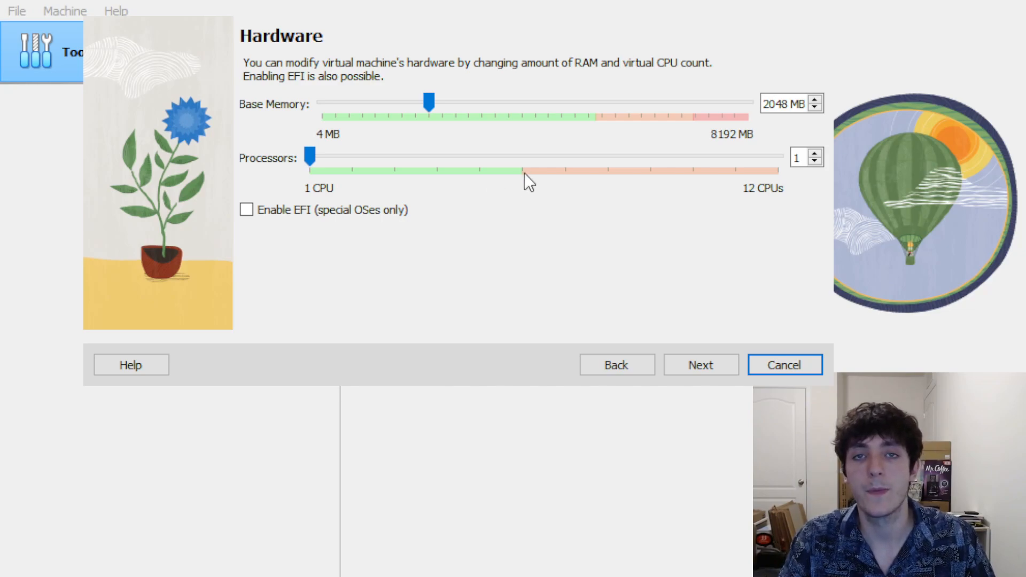
Try editing the Base Memory field, leaving it at 2048 MB
{"action": "left_click_drag", "start_coordinate": [762, 104], "coordinate": [808, 106]}
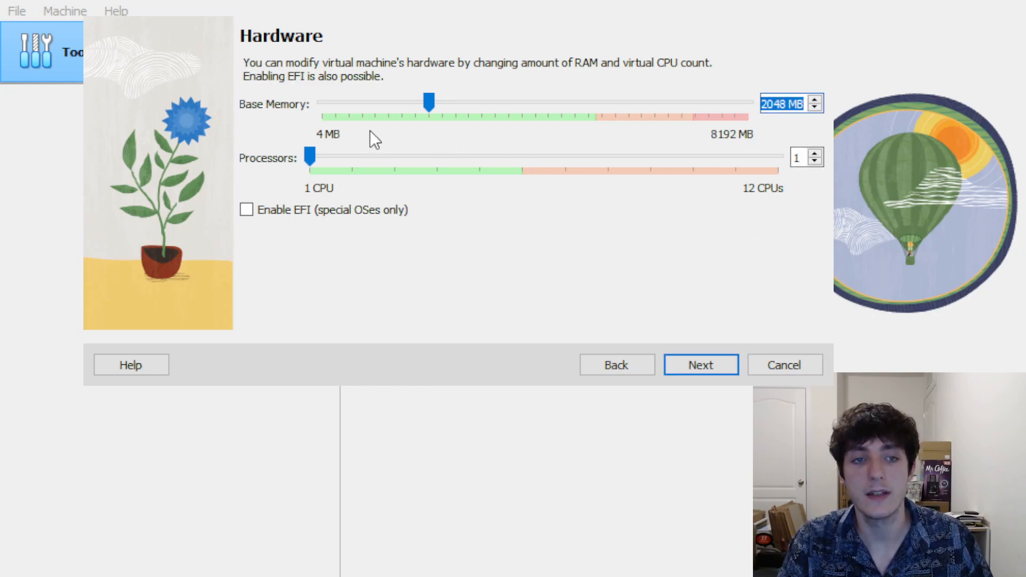
{"action": "left_click", "coordinate": [770, 104]}
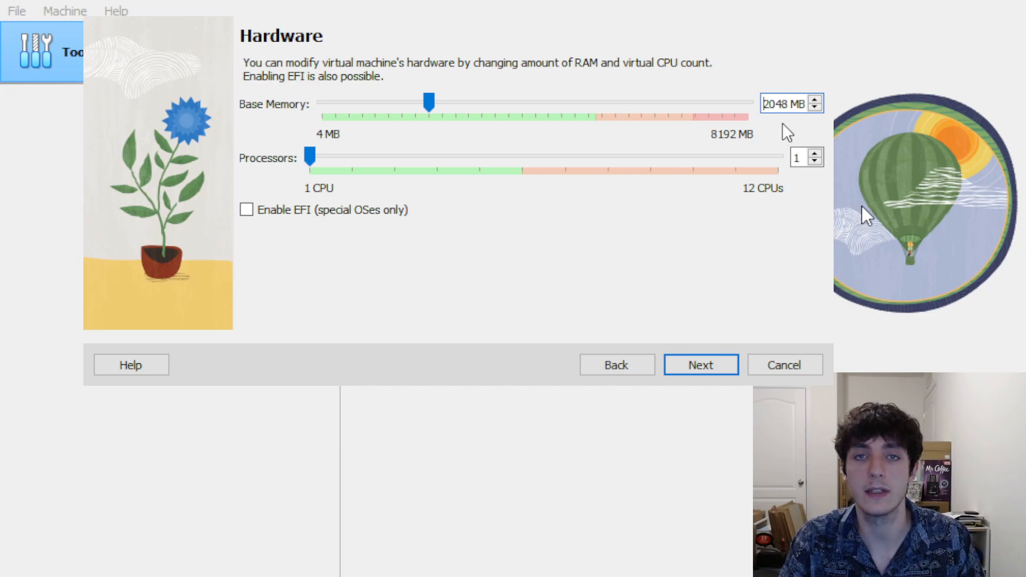
{"action": "left_click", "coordinate": [815, 99]}
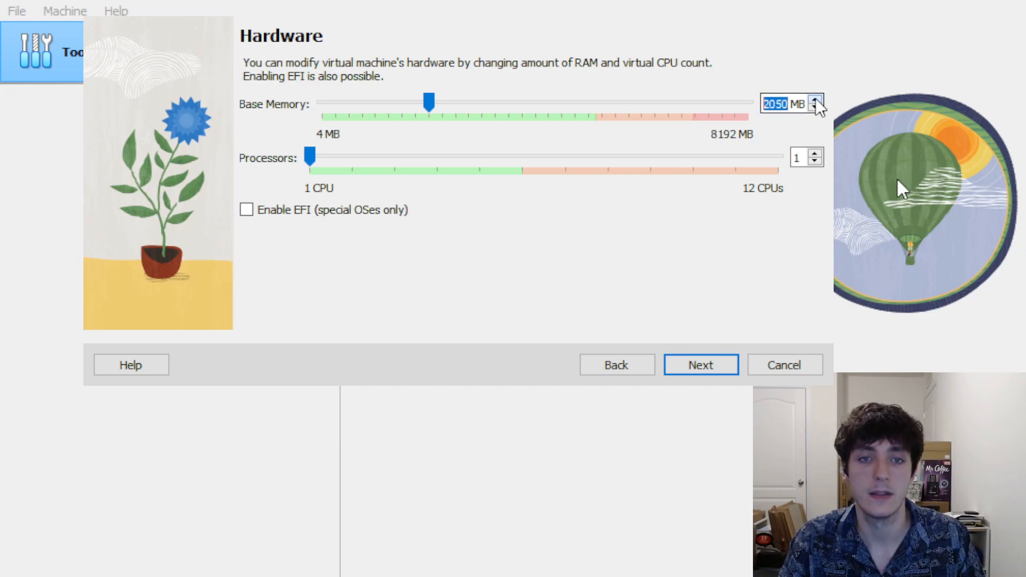
{"action": "left_click", "coordinate": [814, 108]}
{"action": "left_click", "coordinate": [768, 105]}
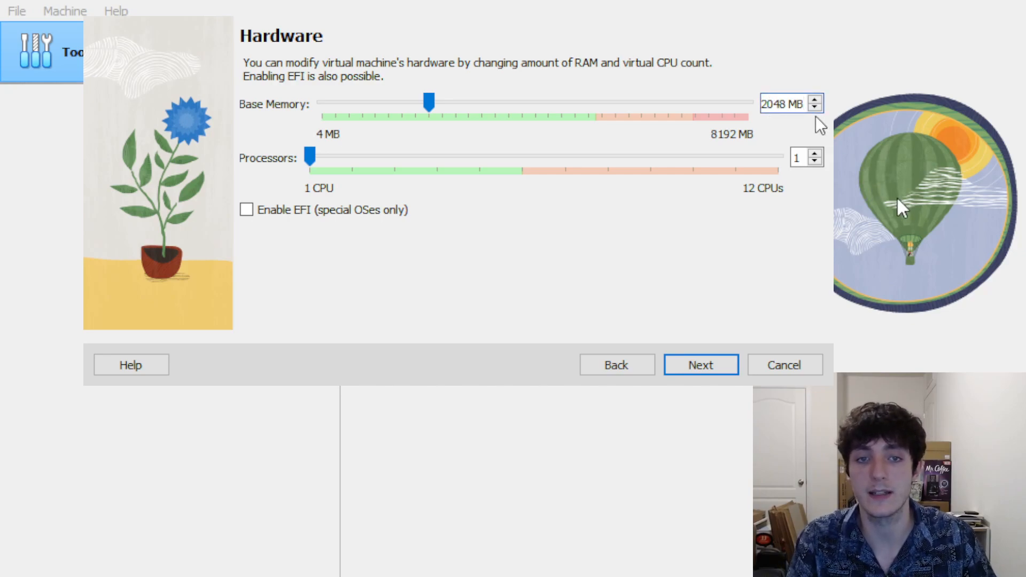
Change base memory to 4096 MB and give the machine 2 processors
{"action": "key", "text": "BackSpace"}
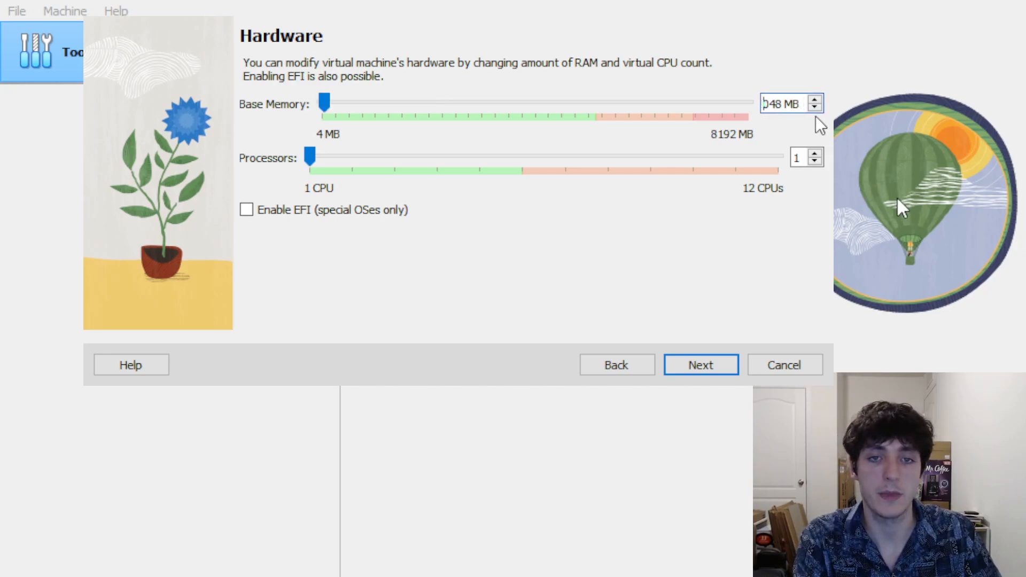
{"action": "type", "text": "4"}
{"action": "key", "text": "Right"}
{"action": "key", "text": "Right"}
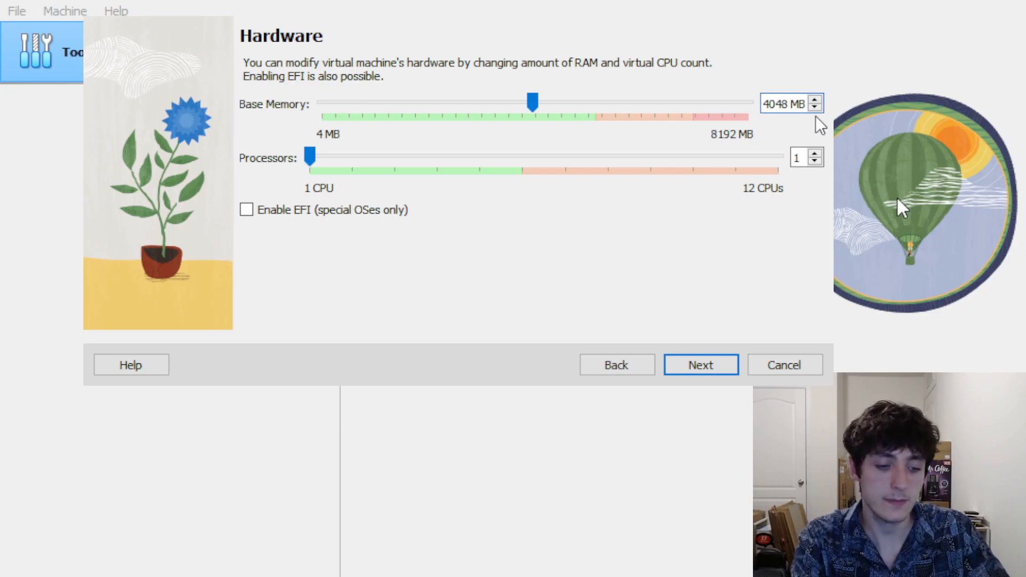
{"action": "key", "text": "BackSpace"}
{"action": "type", "text": "9"}
{"action": "key", "text": "Right"}
{"action": "key", "text": "BackSpace"}
{"action": "type", "text": "6"}
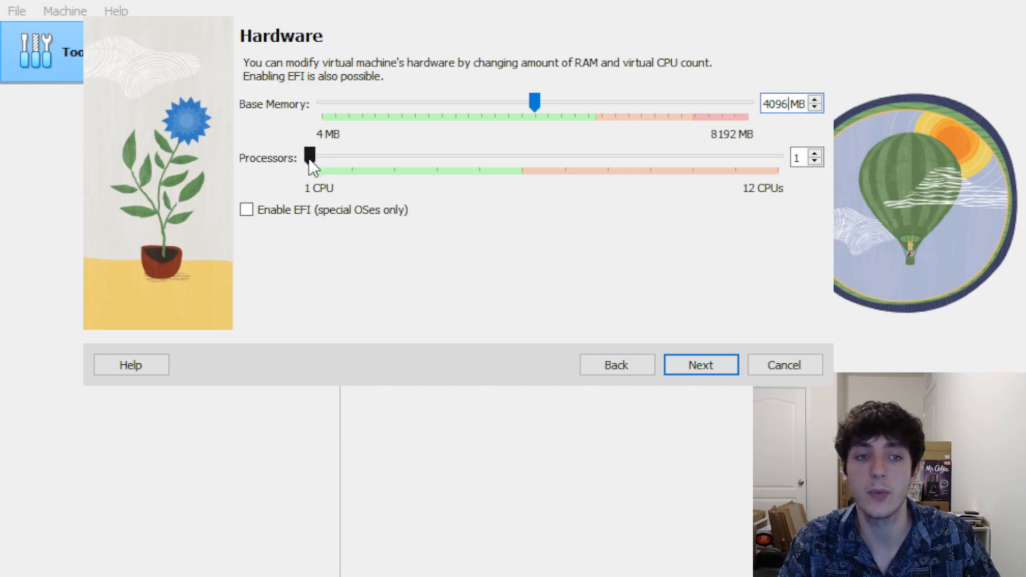
{"action": "left_click_drag", "start_coordinate": [310, 158], "coordinate": [347, 160]}
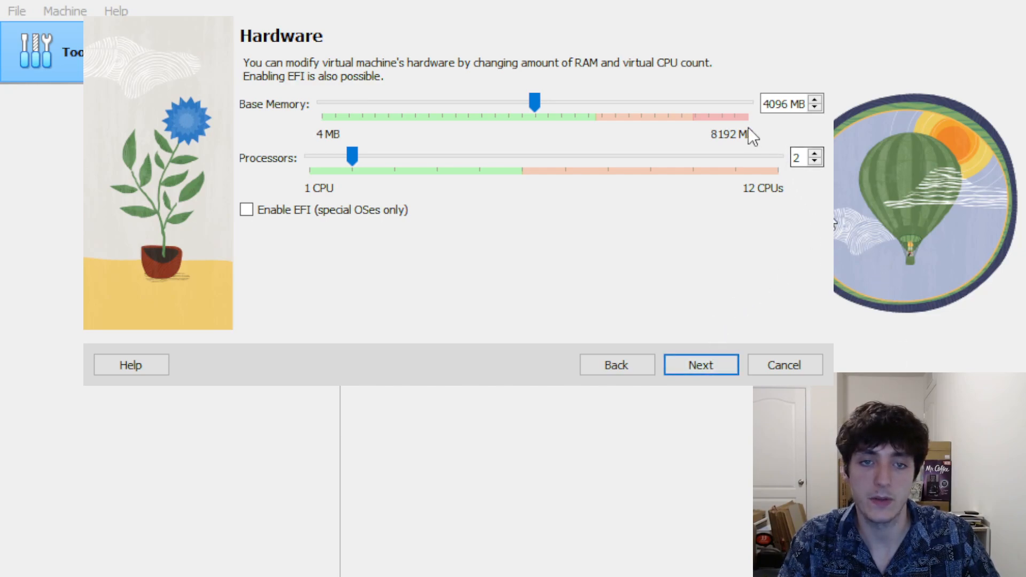
{"action": "left_click", "coordinate": [715, 374]}
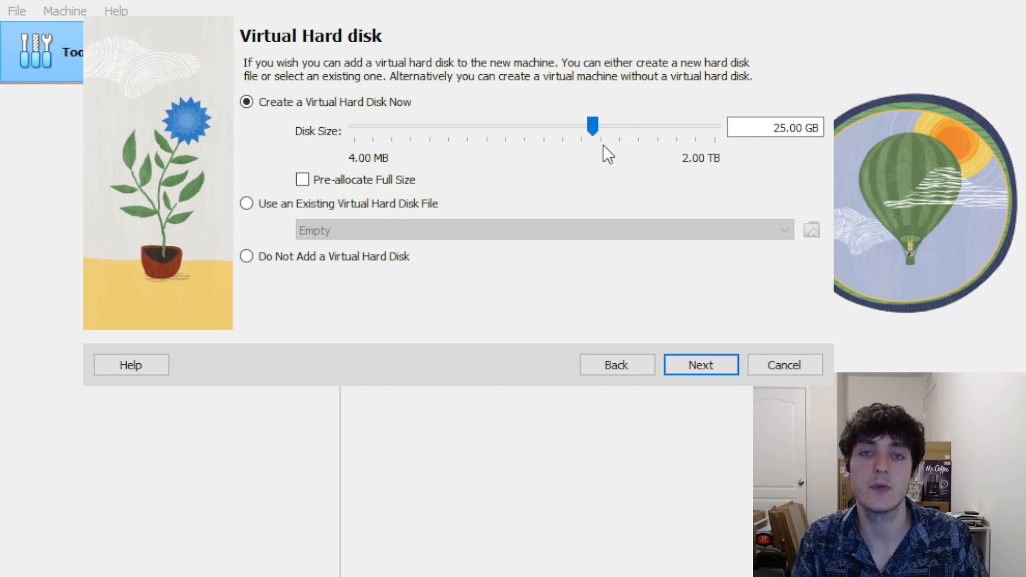
Change the virtual hard disk size from 25 GB to 50 GB
{"action": "left_click", "coordinate": [786, 126]}
{"action": "key", "text": "BackSpace"}
{"action": "key", "text": "BackSpace"}
{"action": "type", "text": "50"}
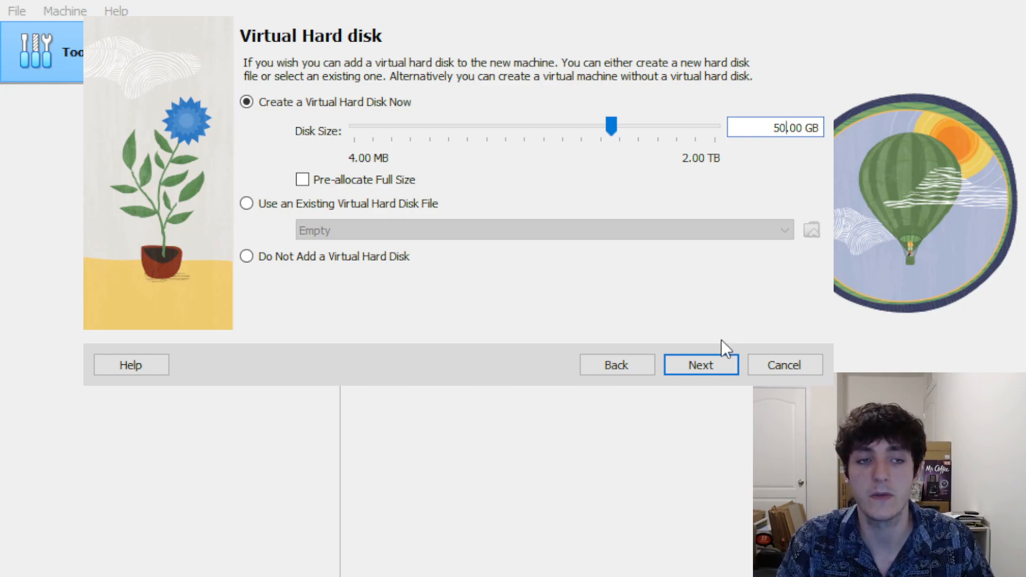
{"action": "left_click", "coordinate": [704, 365]}
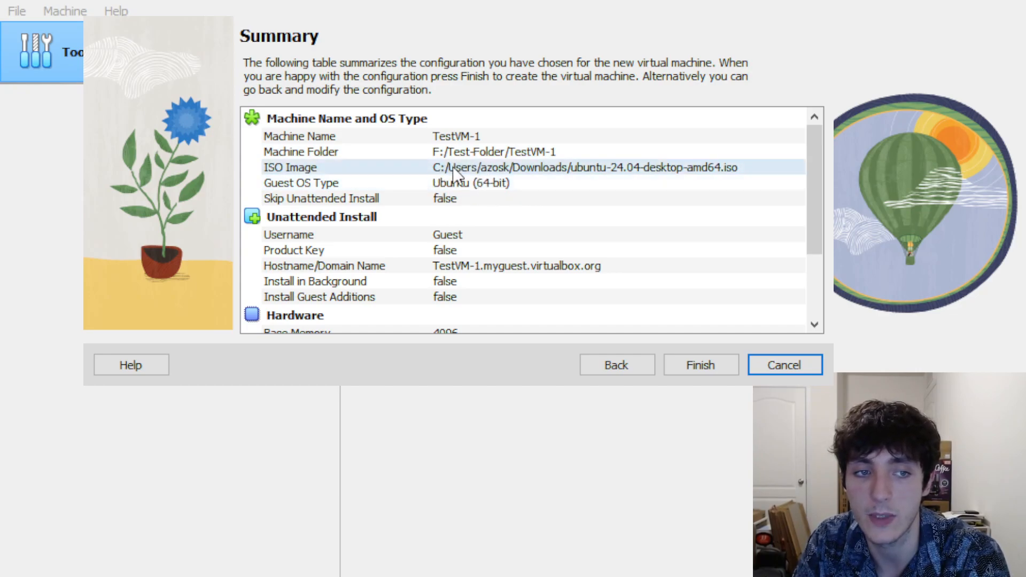
Check TestVM-1's settings in the Summary table and finish creating the machine
{"action": "scroll", "coordinate": [475, 171], "scroll_direction": "down", "scroll_amount": 1}
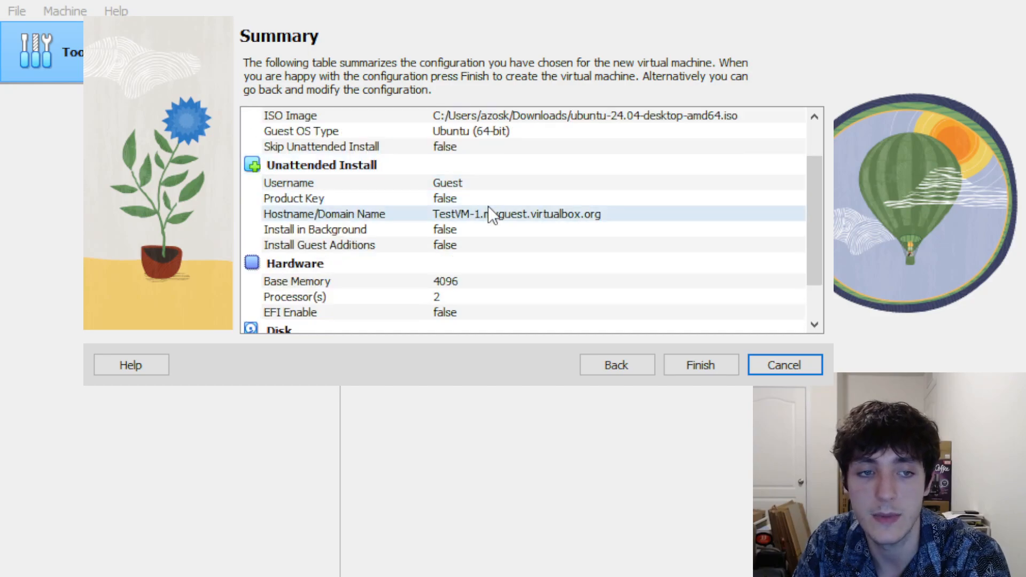
{"action": "scroll", "coordinate": [479, 257], "scroll_direction": "down", "scroll_amount": 1}
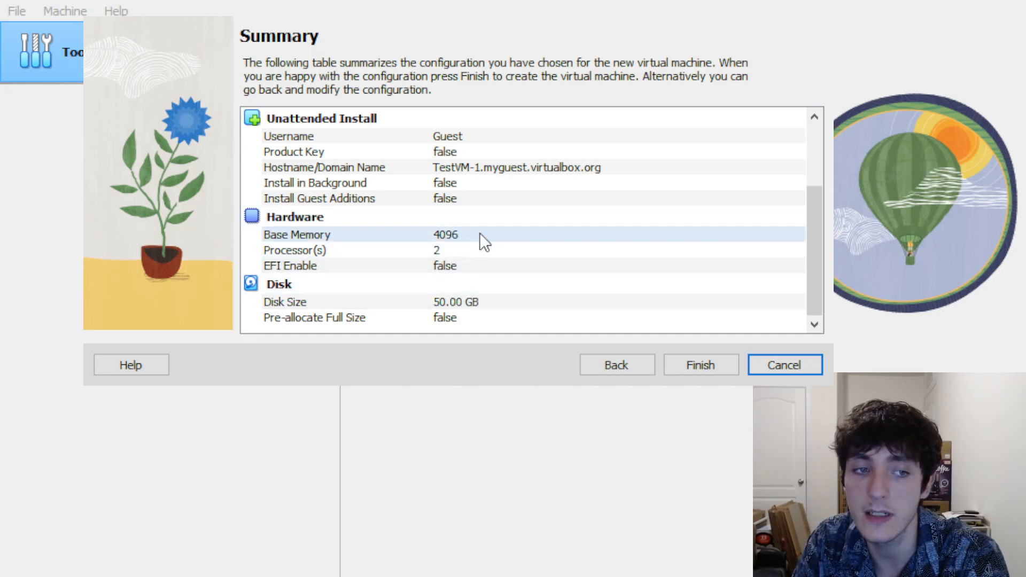
{"action": "left_click", "coordinate": [708, 370]}
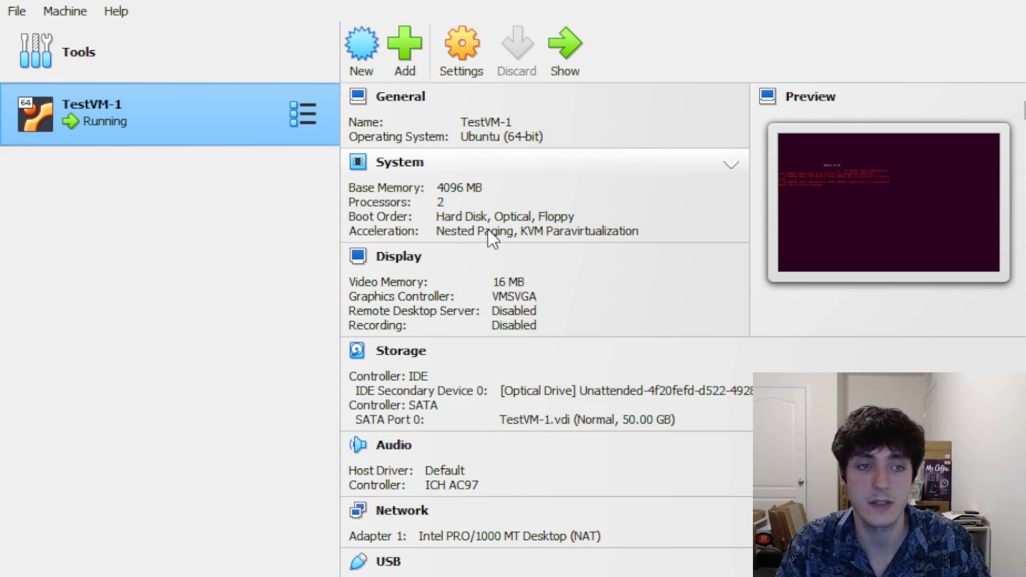
Scroll through TestVM-1's details pane to check its disk, network and video settings
{"action": "scroll", "coordinate": [490, 240], "scroll_direction": "down", "scroll_amount": 1}
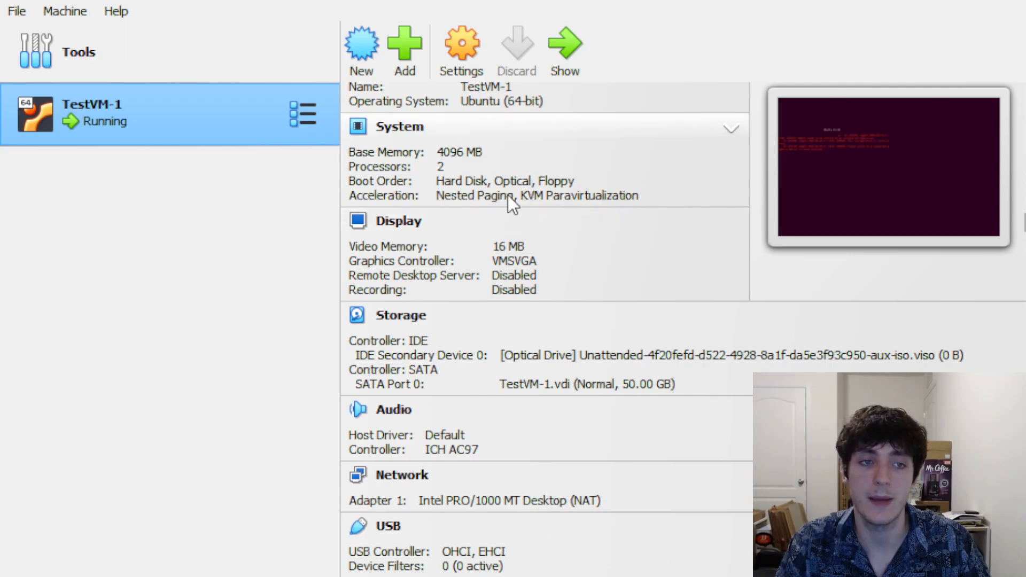
{"action": "scroll", "coordinate": [550, 254], "scroll_direction": "down", "scroll_amount": 1}
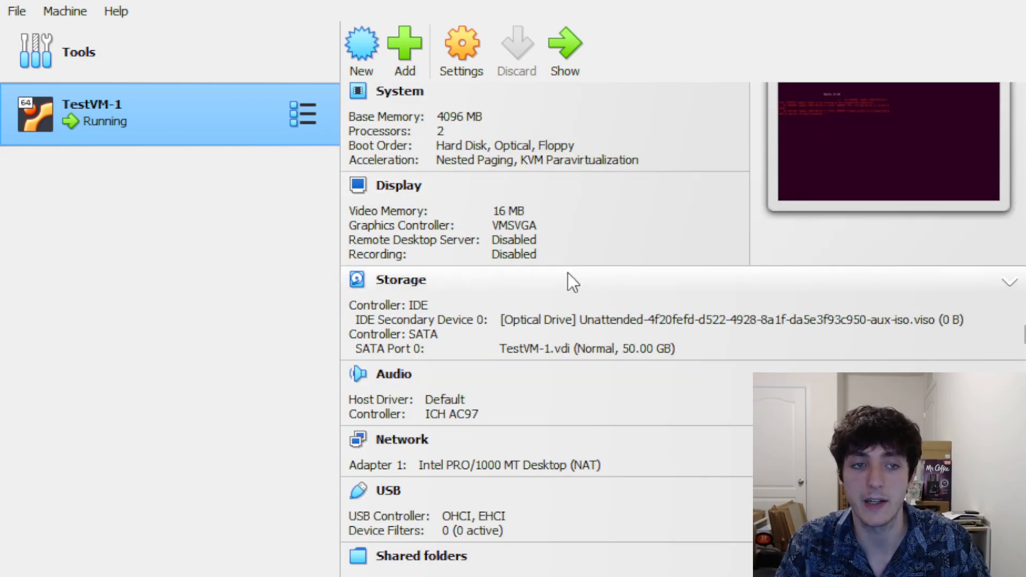
{"action": "scroll", "coordinate": [568, 274], "scroll_direction": "down", "scroll_amount": 1}
{"action": "scroll", "coordinate": [588, 283], "scroll_direction": "down", "scroll_amount": 1}
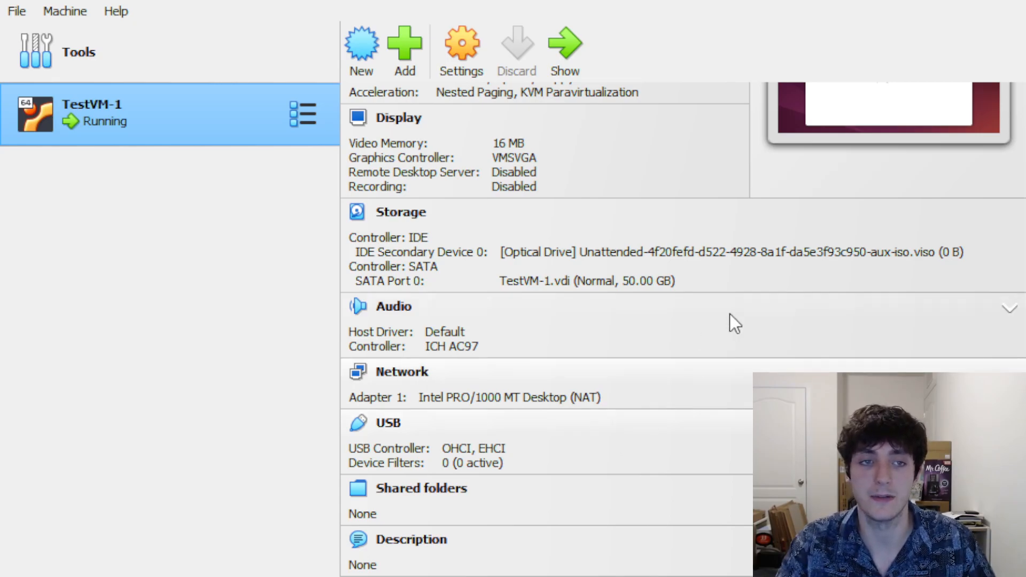
{"action": "scroll", "coordinate": [717, 326], "scroll_direction": "up", "scroll_amount": 3}
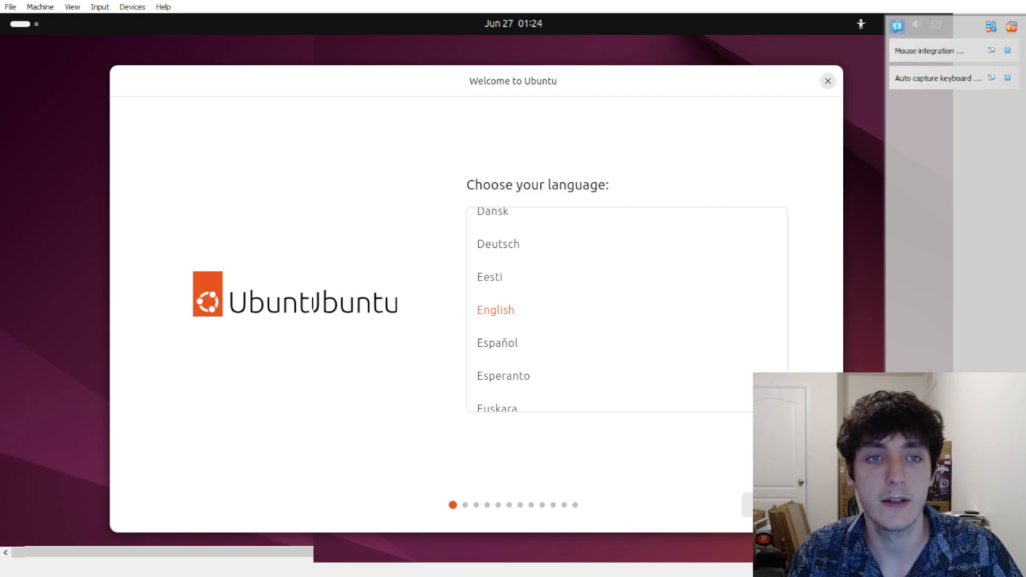
Resize the VM window, dismiss the capture notices, and keep English as the installer language
{"action": "left_click_drag", "start_coordinate": [902, 0], "coordinate": [902, 1]}
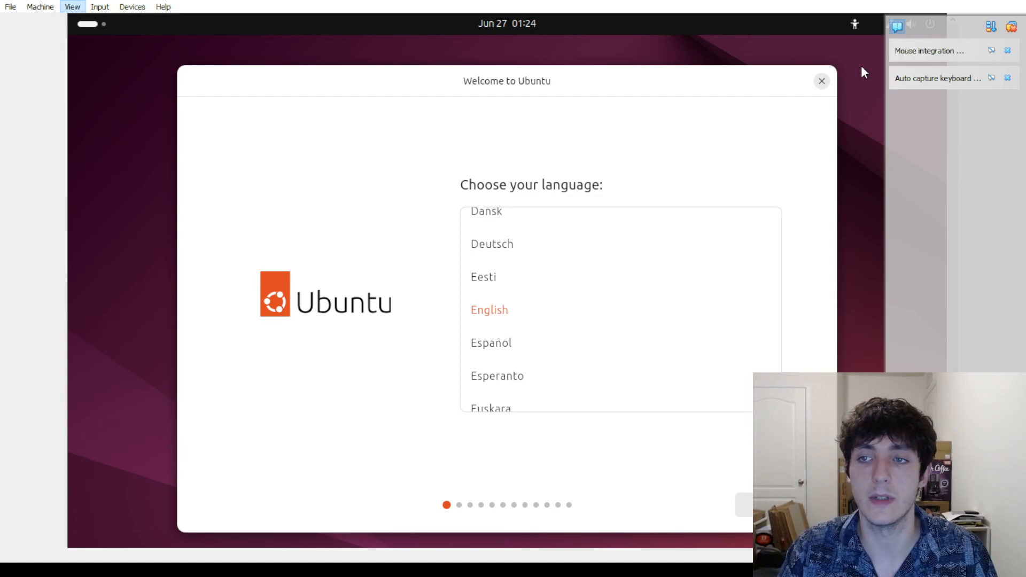
{"action": "left_click", "coordinate": [1011, 27]}
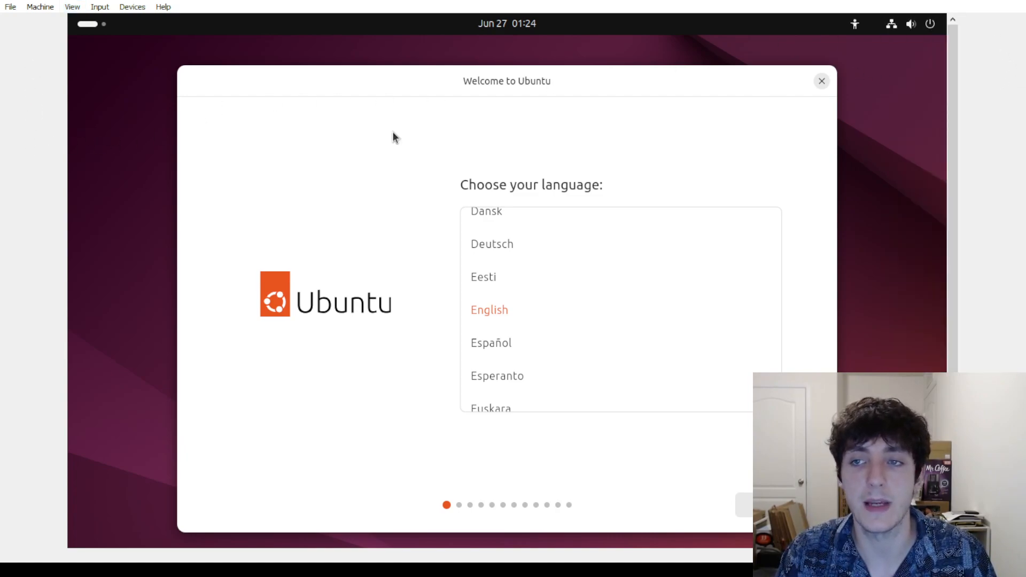
{"action": "mouse_move", "coordinate": [953, 427]}
{"action": "left_mouse_down"}
{"action": "mouse_move", "coordinate": [953, 443]}
{"action": "mouse_move", "coordinate": [953, 428]}
{"action": "left_mouse_up"}
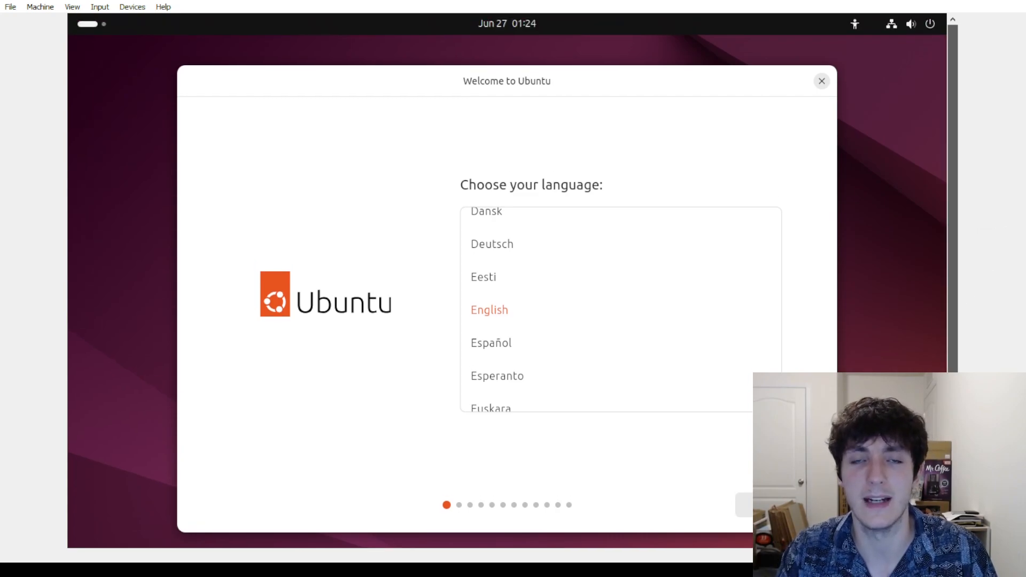
{"action": "mouse_move", "coordinate": [953, 427]}
{"action": "left_mouse_down"}
{"action": "mouse_move", "coordinate": [953, 443]}
{"action": "mouse_move", "coordinate": [953, 428]}
{"action": "left_mouse_up"}
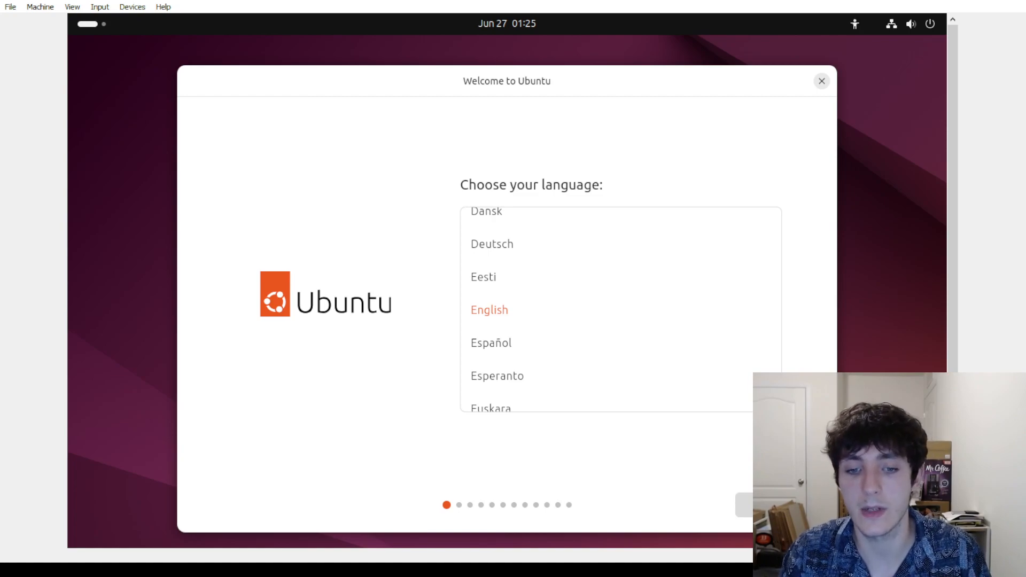
{"action": "key", "text": "Return"}
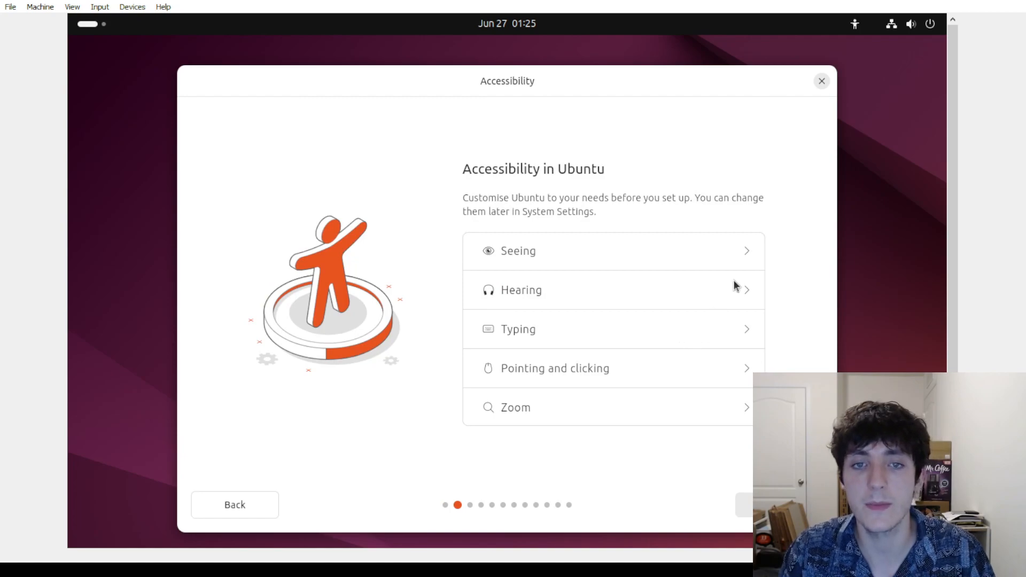
Expand the Seeing, Hearing and Typing accessibility options, leave them off, and continue
{"action": "left_click", "coordinate": [745, 252]}
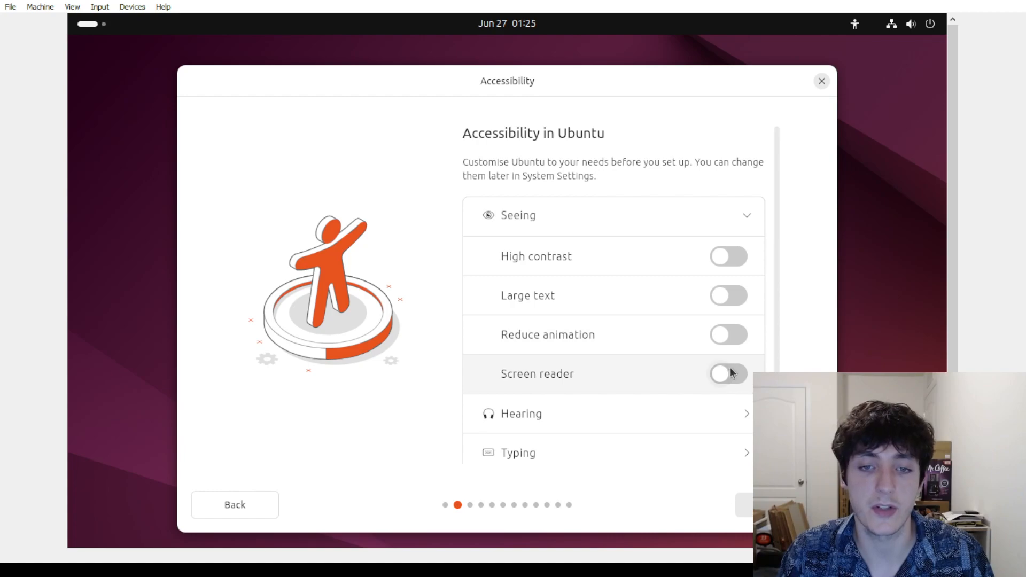
{"action": "left_click", "coordinate": [745, 415]}
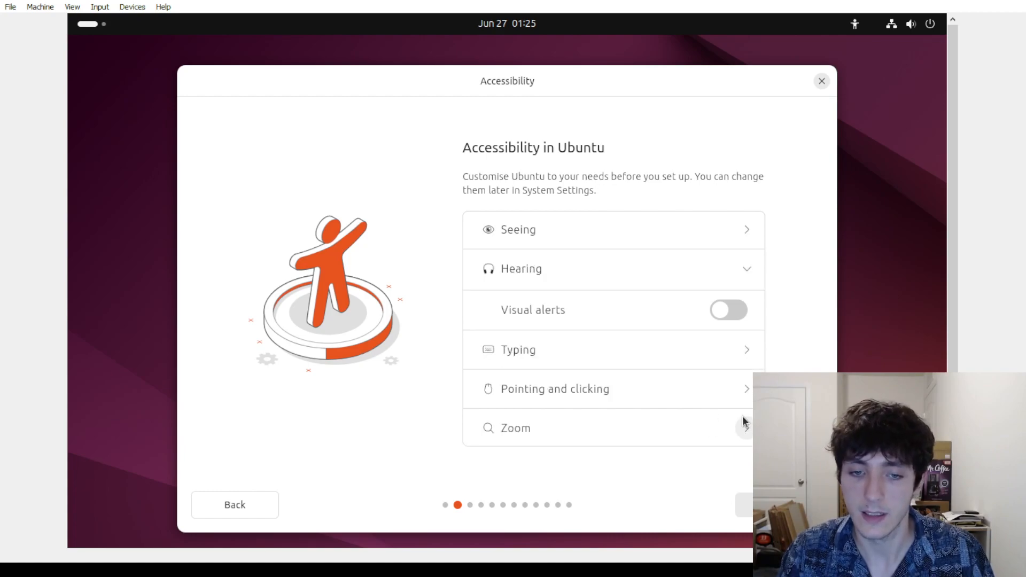
{"action": "left_click", "coordinate": [746, 351]}
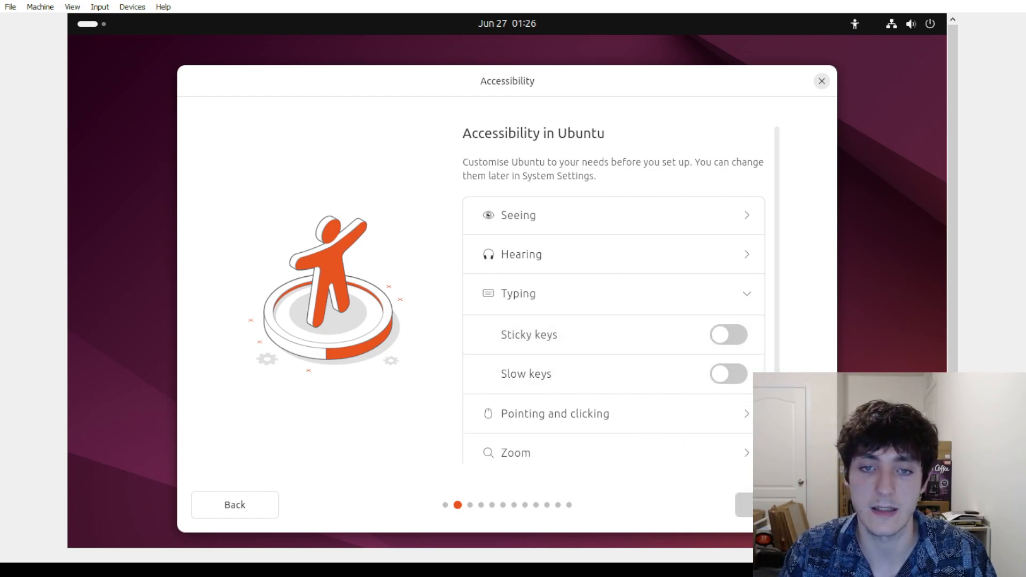
{"action": "left_click", "coordinate": [745, 505]}
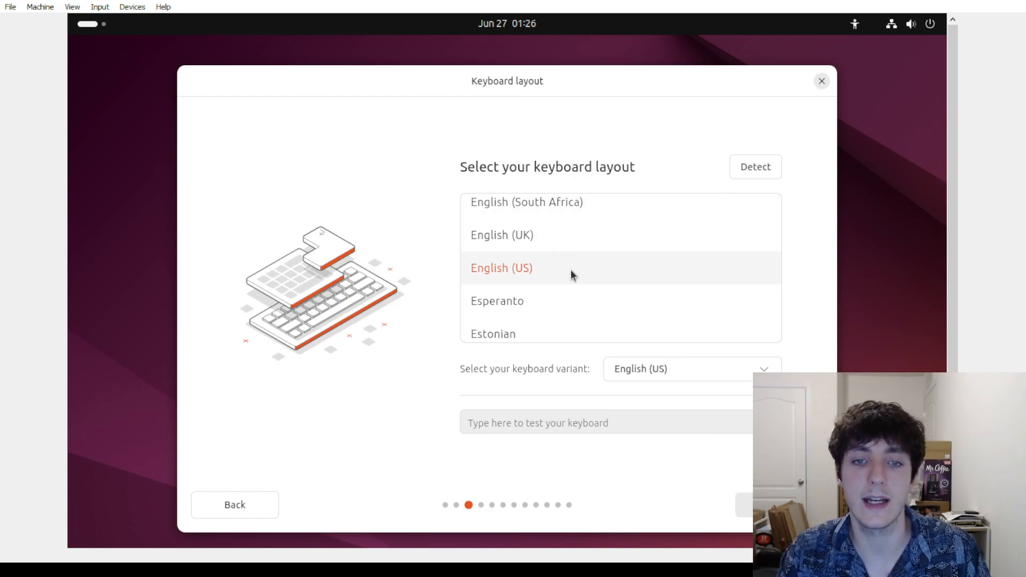
Keep English (US) keyboard and wired connection, pass the update notice, and choose Try Ubuntu
{"action": "left_click", "coordinate": [745, 505]}
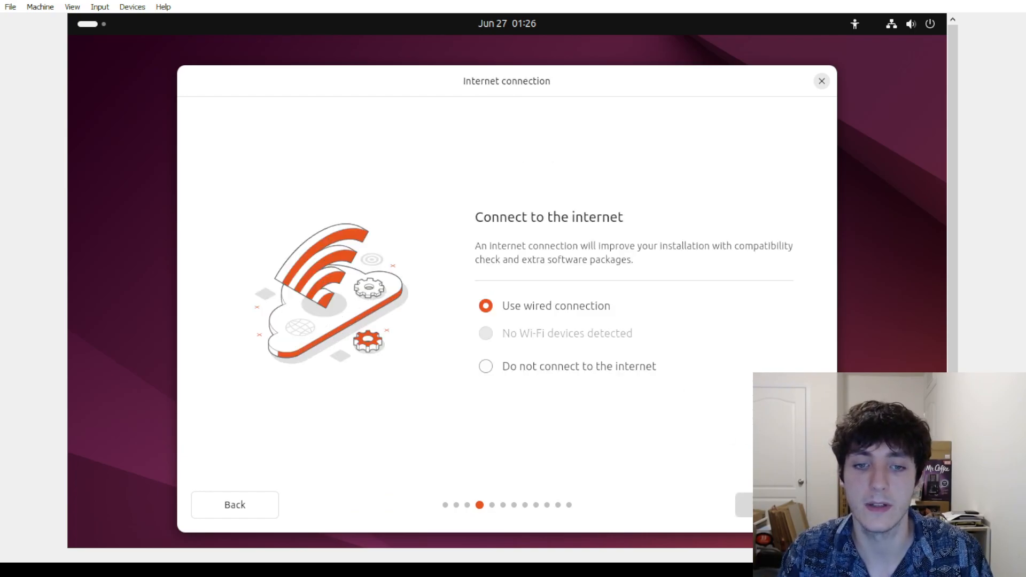
{"action": "left_click", "coordinate": [744, 505]}
{"action": "left_click", "coordinate": [744, 504]}
{"action": "left_click", "coordinate": [608, 355]}
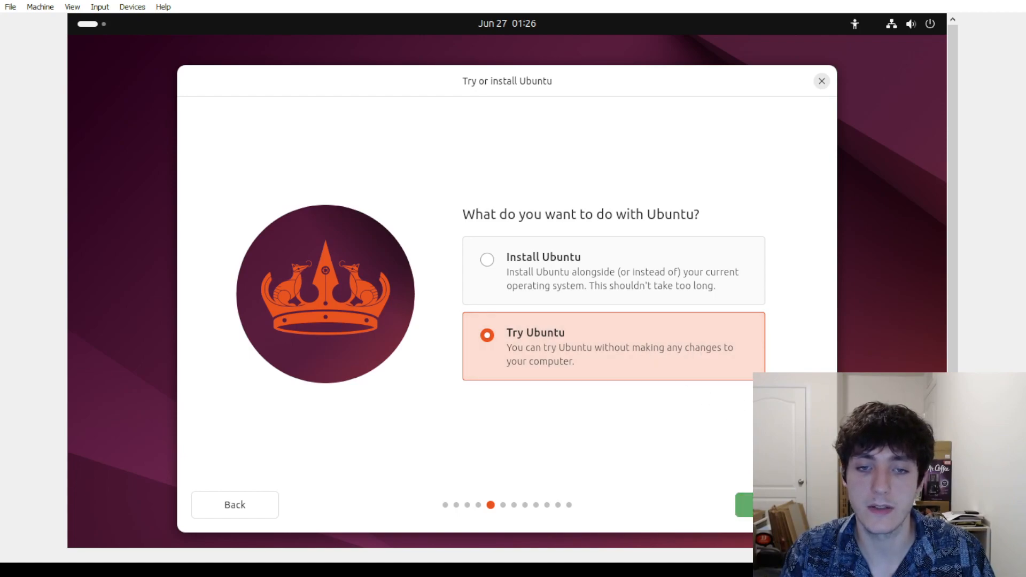
{"action": "left_click", "coordinate": [744, 505]}
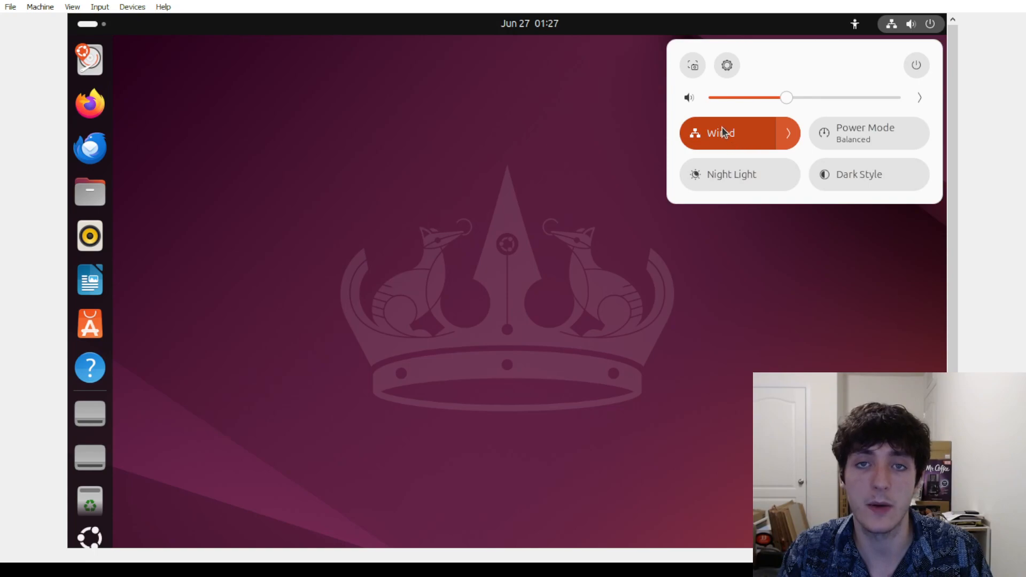
Open Settings' Network page and highlight DNS 192.168.1.1 and IPv4 address 10.0.2.15
{"action": "left_click", "coordinate": [727, 75]}
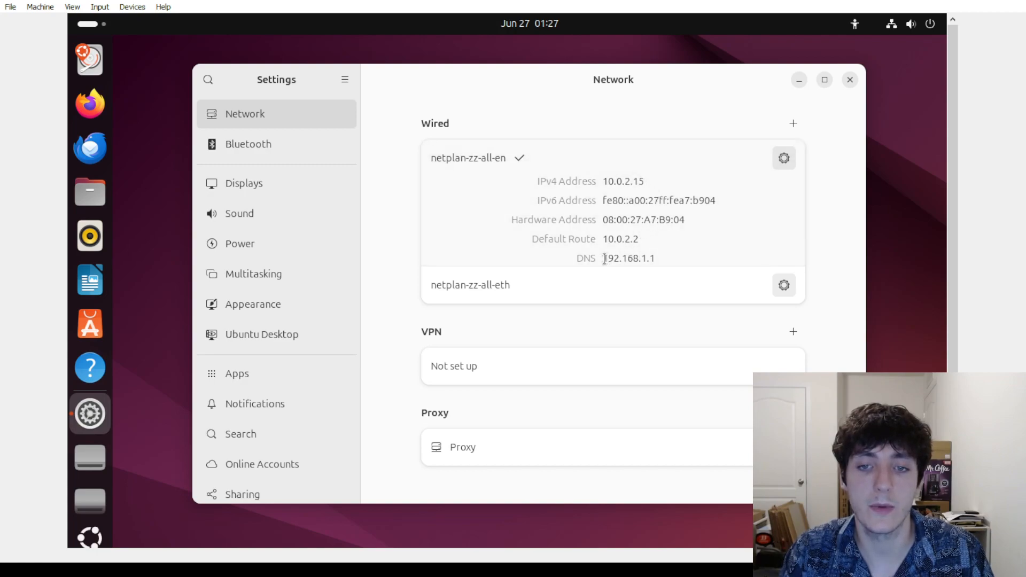
{"action": "left_click_drag", "start_coordinate": [608, 259], "coordinate": [633, 257]}
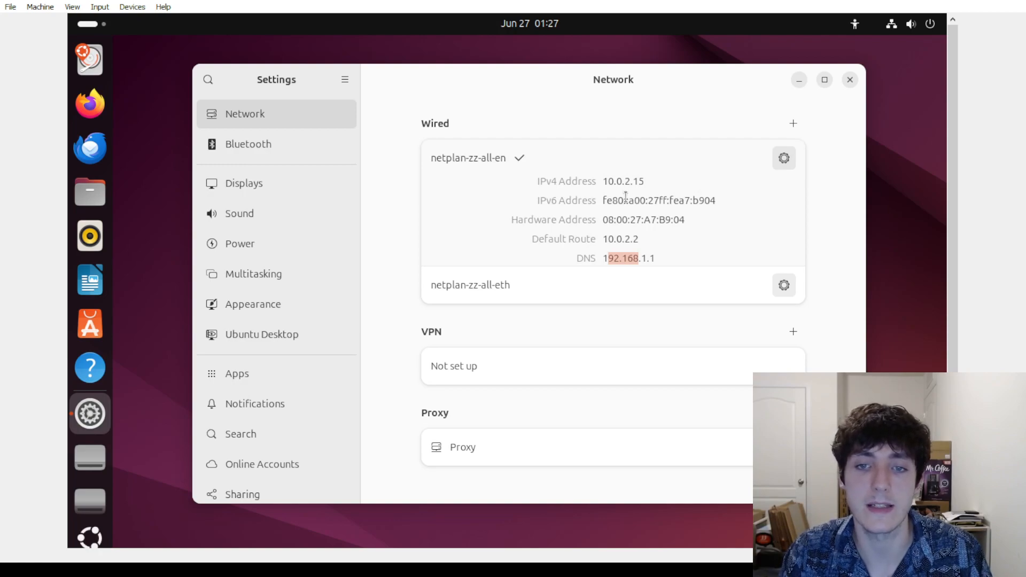
{"action": "left_click_drag", "start_coordinate": [602, 182], "coordinate": [648, 186]}
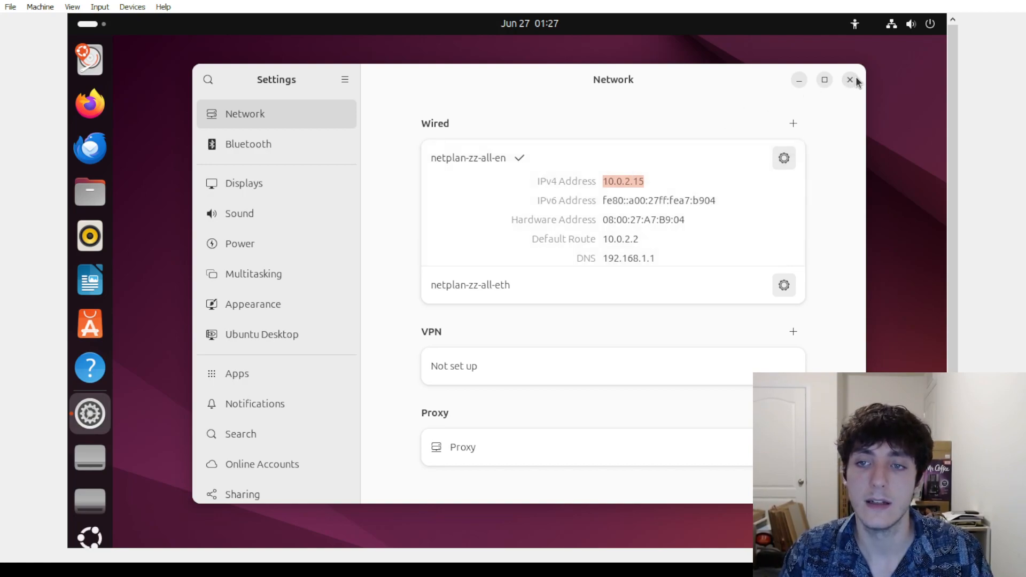
Browse the Sound and Appearance pages of Ubuntu Settings, then close the Settings window
{"action": "left_click", "coordinate": [258, 214]}
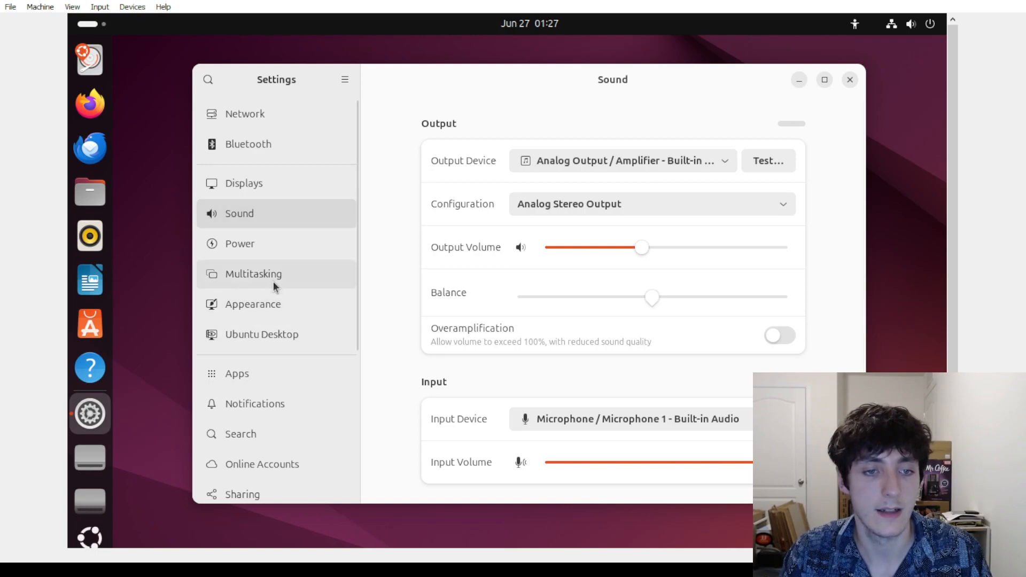
{"action": "left_click", "coordinate": [270, 304]}
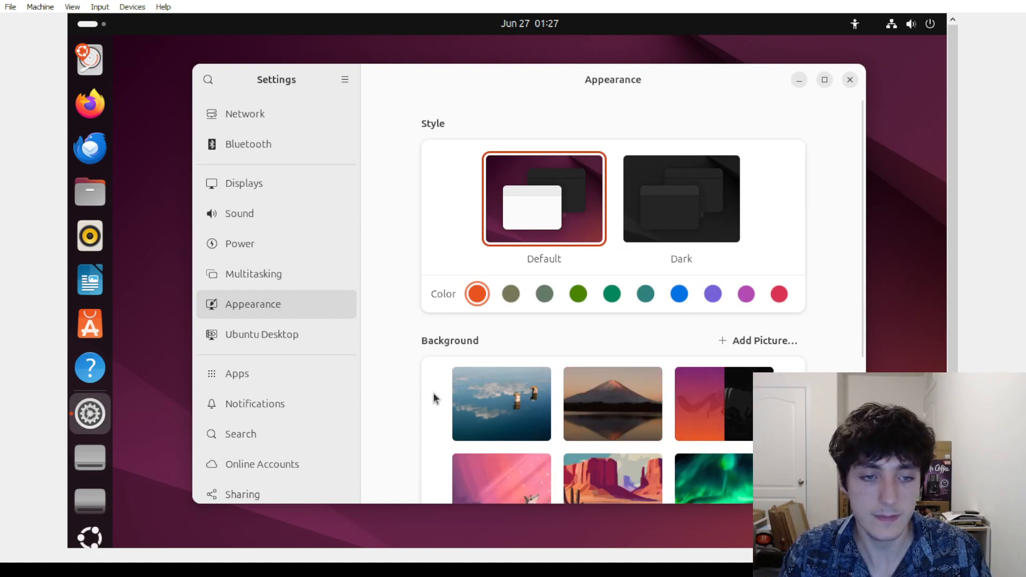
{"action": "scroll", "coordinate": [303, 376], "scroll_direction": "down", "scroll_amount": 2}
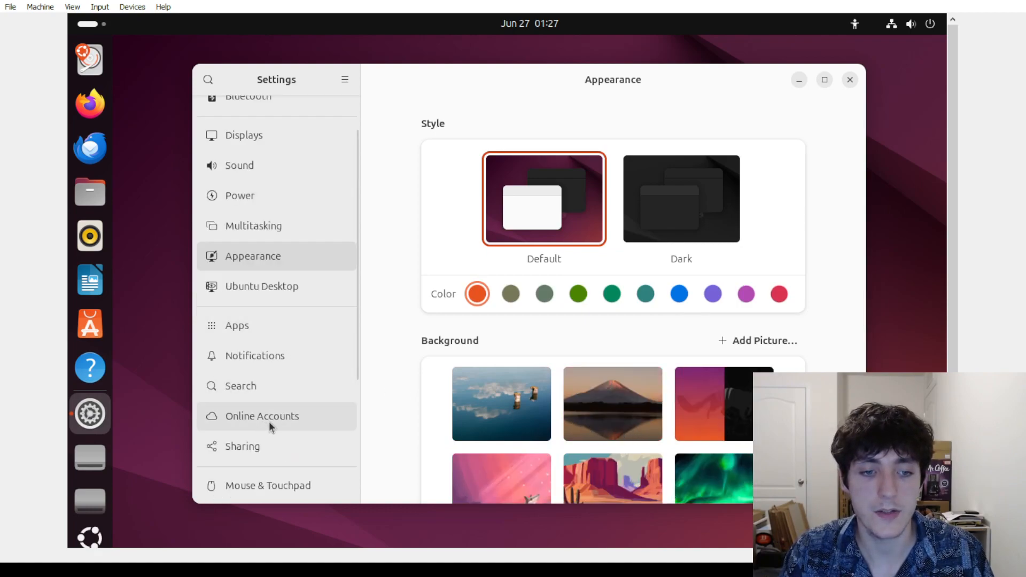
{"action": "scroll", "coordinate": [276, 365], "scroll_direction": "up", "scroll_amount": 2}
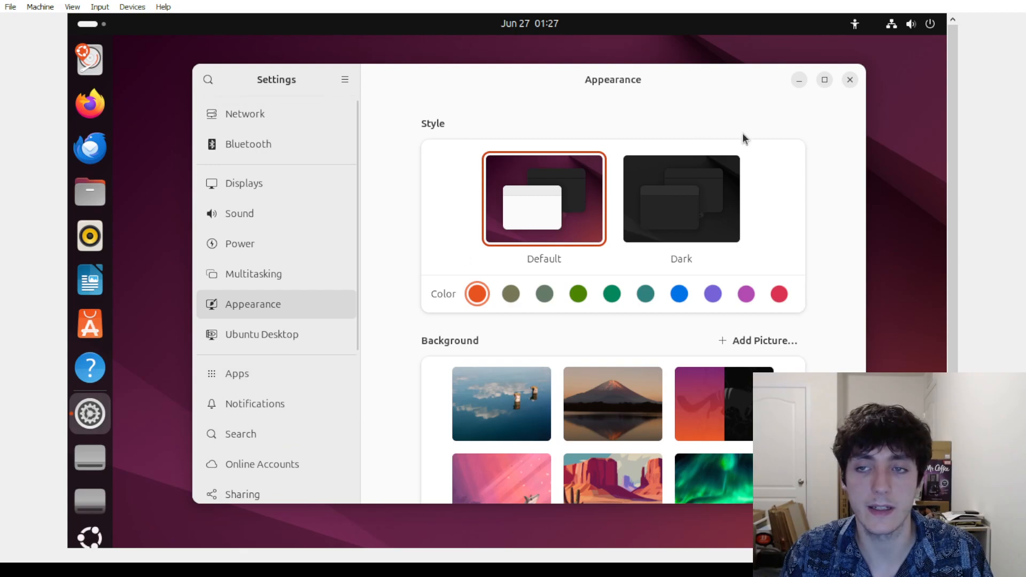
{"action": "left_click", "coordinate": [851, 83]}
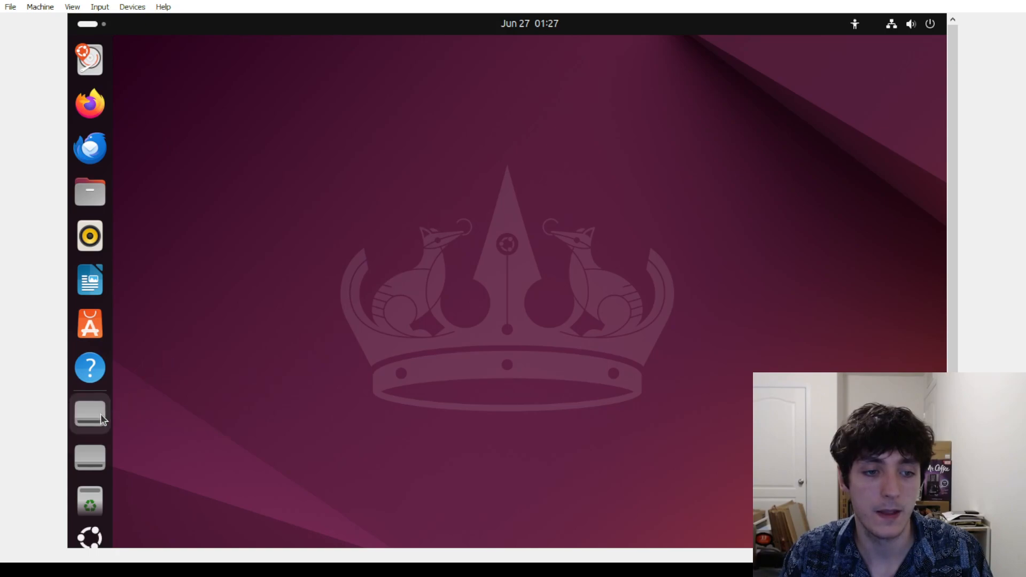
Try opening the 480 MB Volume, dismiss the 'Failed to mount' error, and launch Firefox
{"action": "left_click", "coordinate": [91, 452]}
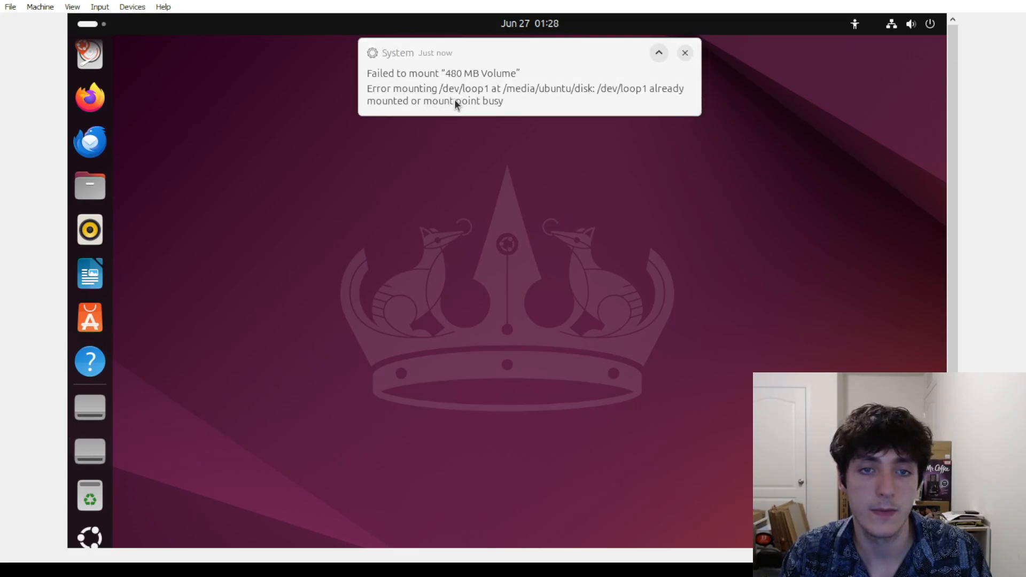
{"action": "left_click", "coordinate": [686, 53]}
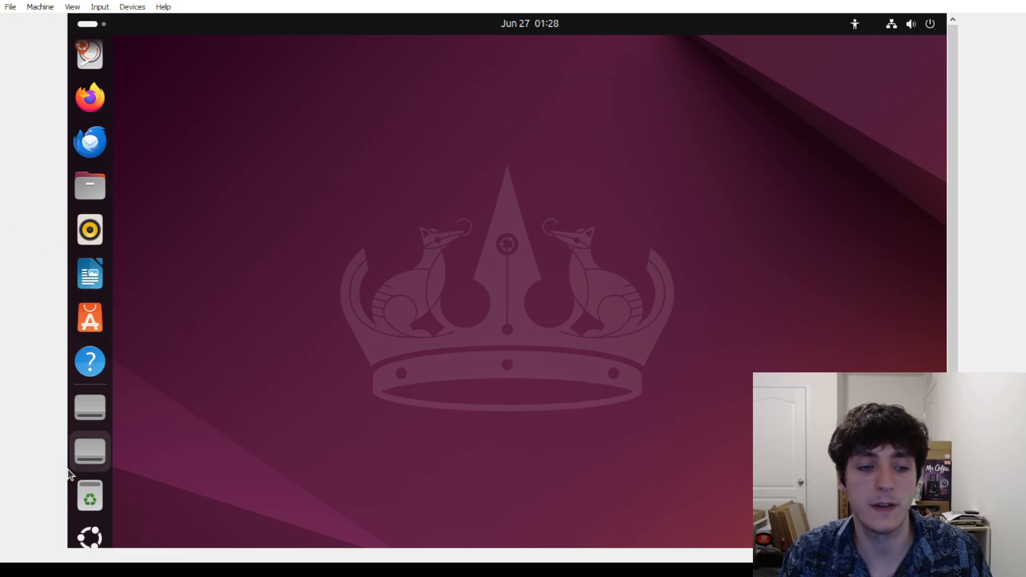
{"action": "scroll", "coordinate": [95, 533], "scroll_direction": "up", "scroll_amount": 2}
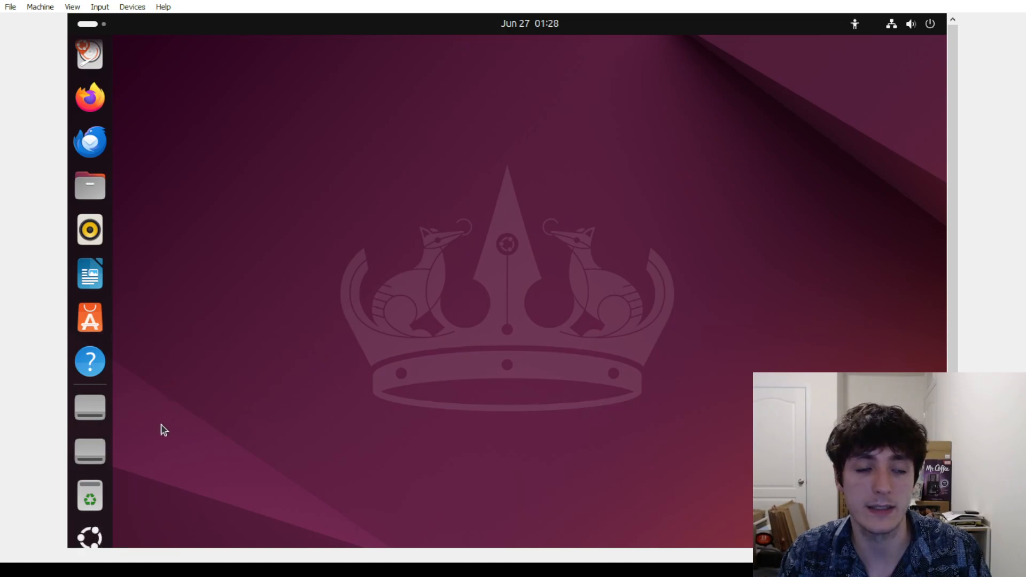
{"action": "left_click", "coordinate": [99, 110]}
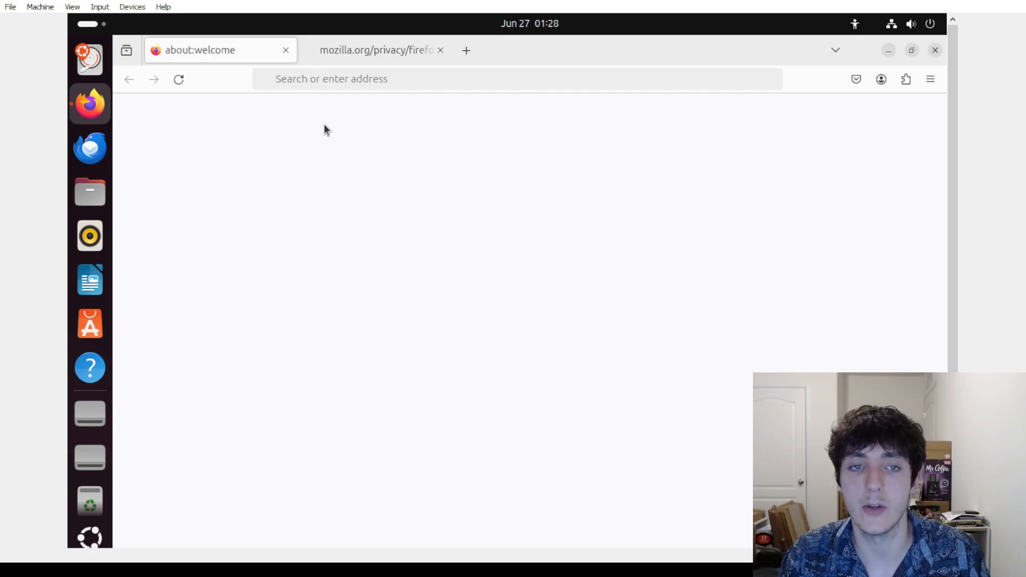
Close the mozilla.org privacy tab and go to YouTube from the suggested sites
{"action": "left_click", "coordinate": [439, 50]}
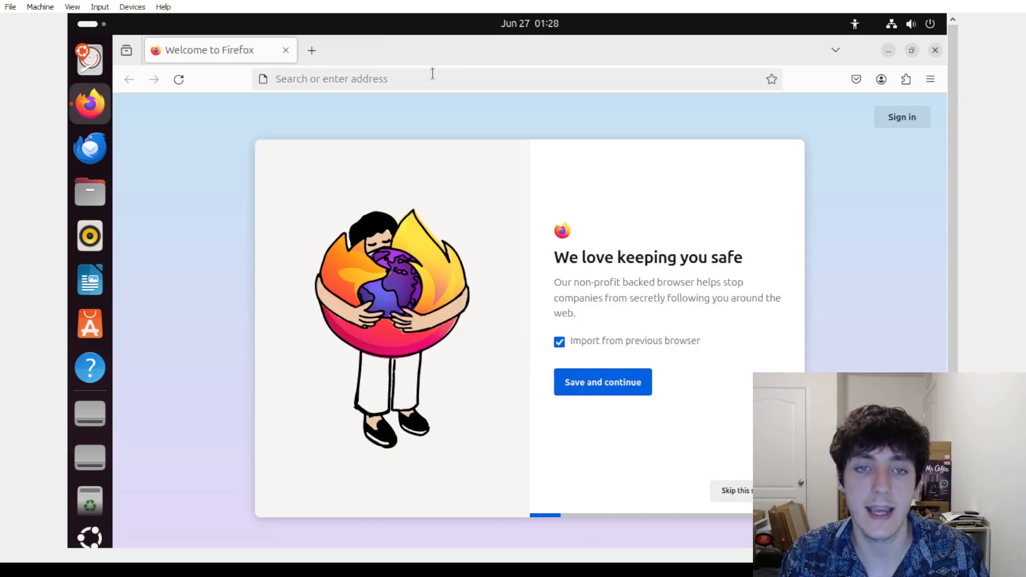
{"action": "left_click", "coordinate": [431, 77]}
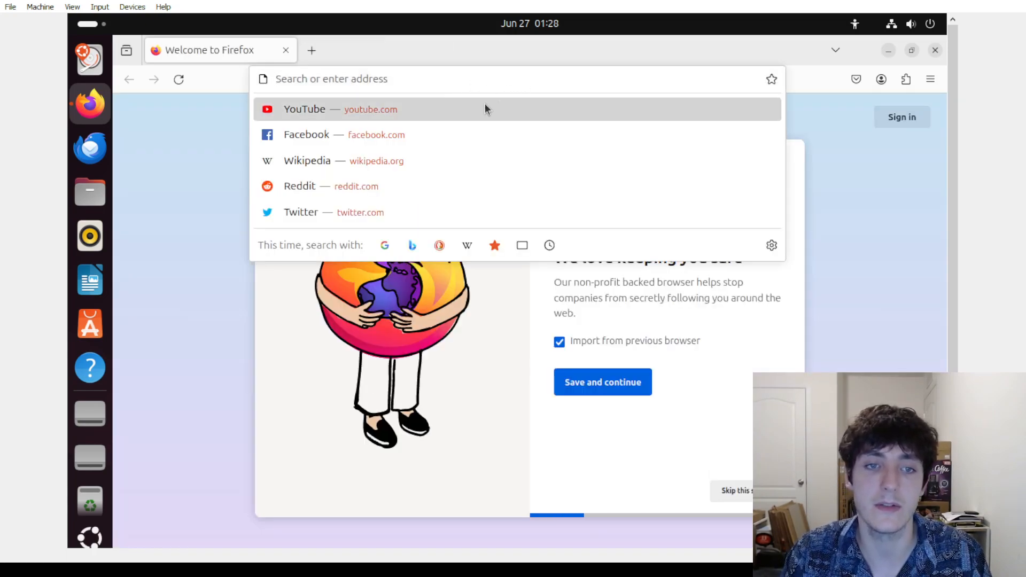
{"action": "left_click", "coordinate": [457, 107]}
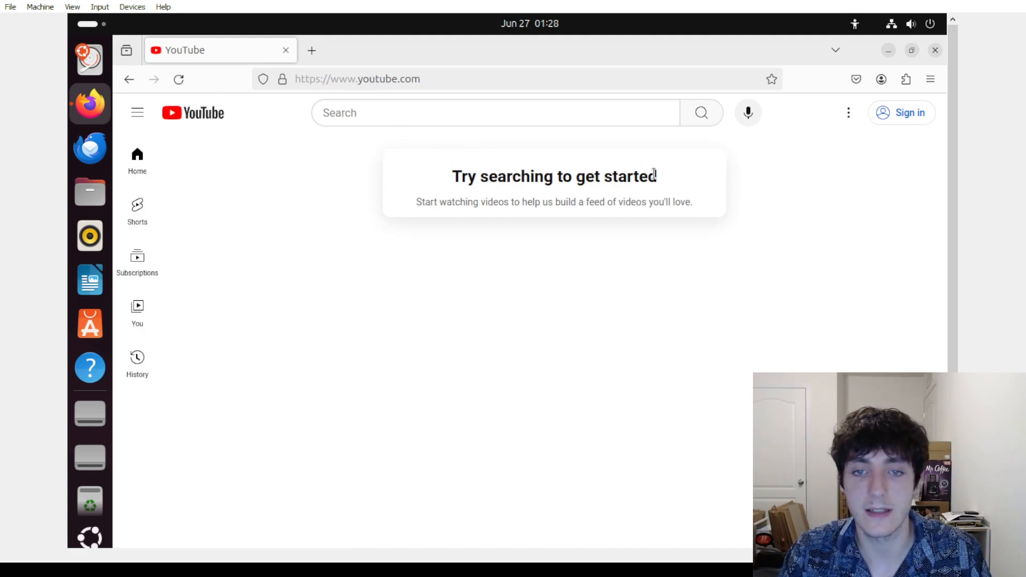
Search YouTube for 'ubuntu desktop', scroll through the results, and close Firefox
{"action": "left_click", "coordinate": [456, 116]}
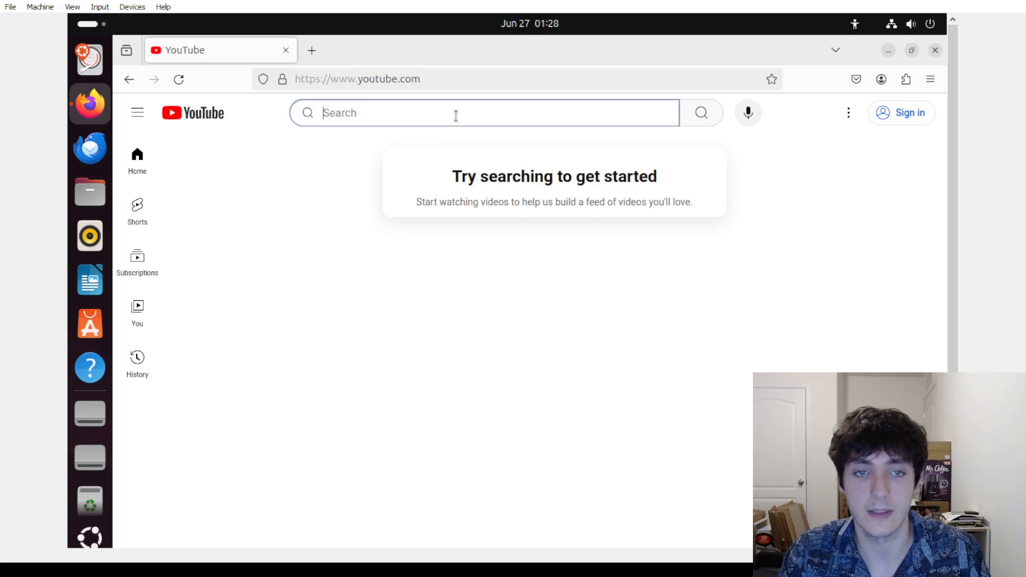
{"action": "type", "text": "ubuntu desktop"}
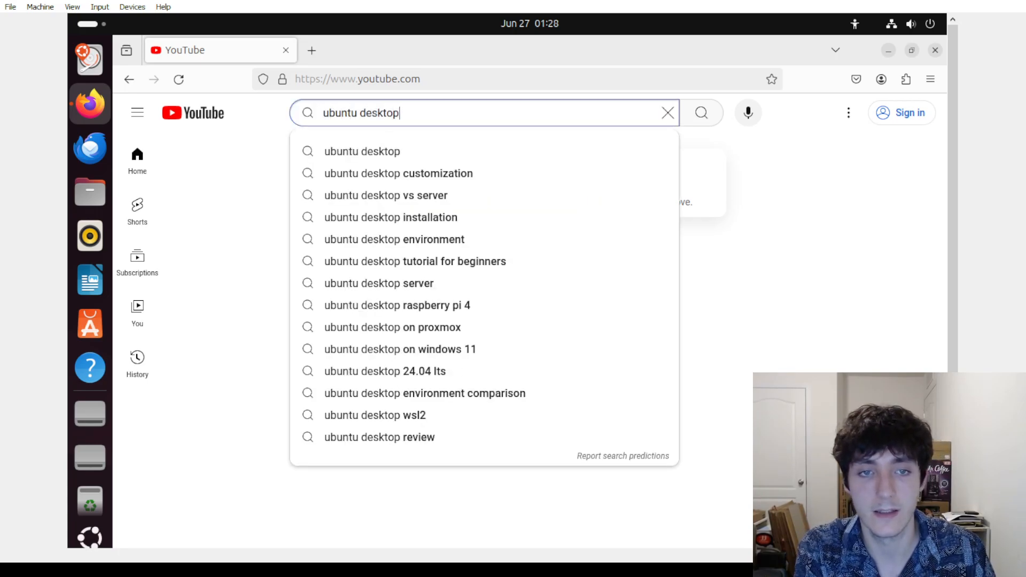
{"action": "key", "text": "Return"}
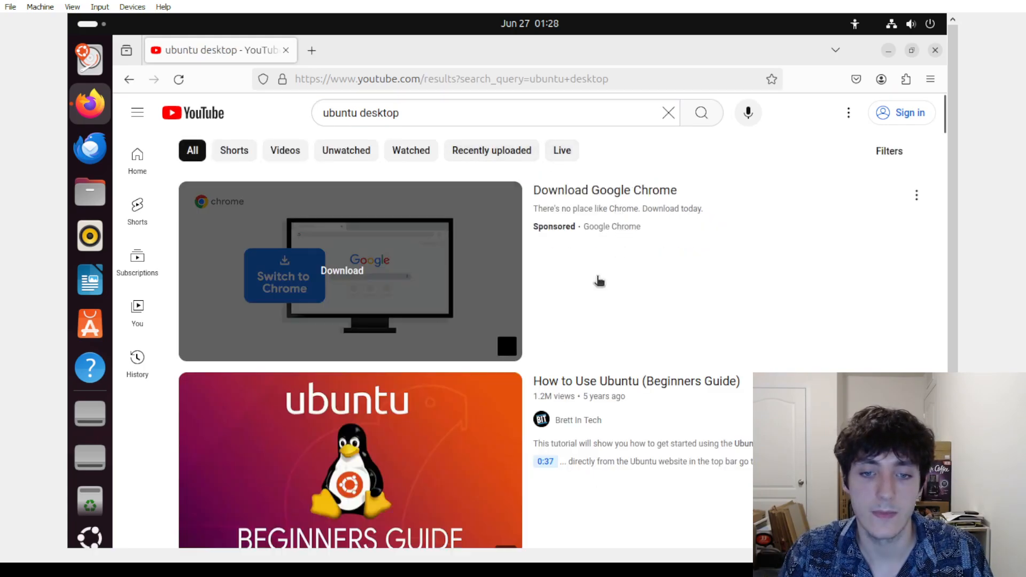
{"action": "scroll", "coordinate": [562, 367], "scroll_direction": "down", "scroll_amount": 2}
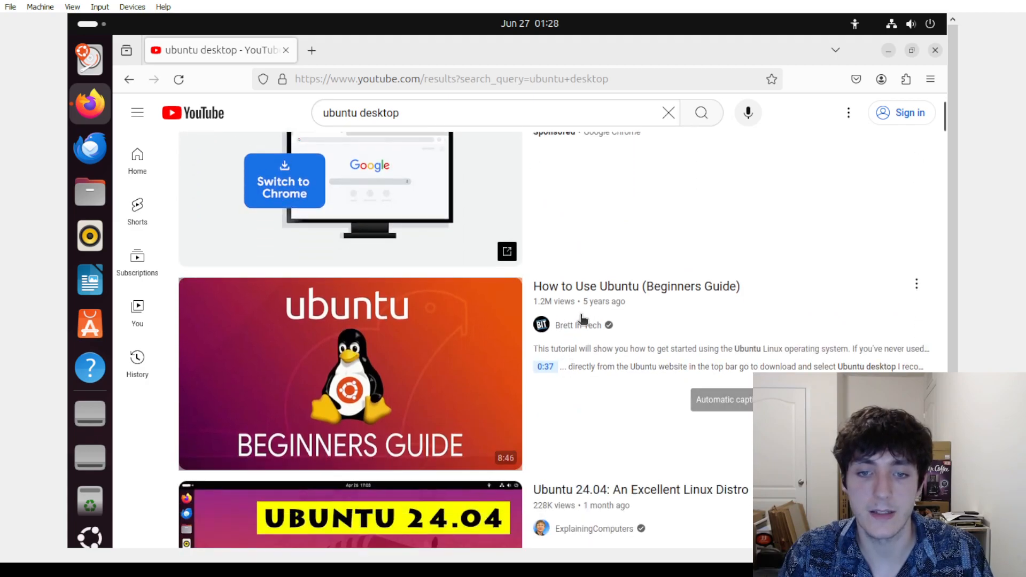
{"action": "scroll", "coordinate": [561, 367], "scroll_direction": "down", "scroll_amount": 5}
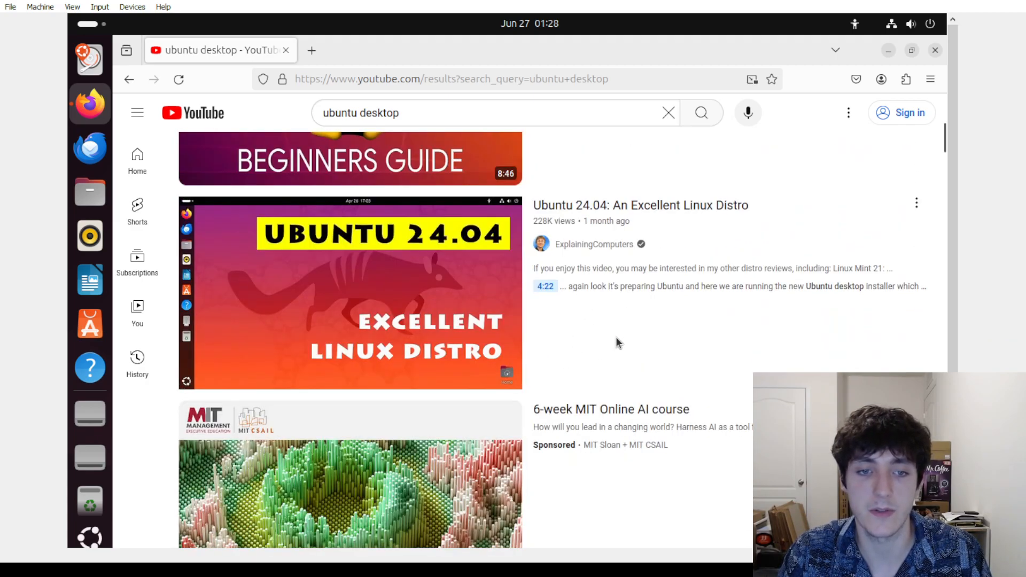
{"action": "mouse_move", "coordinate": [616, 337]}
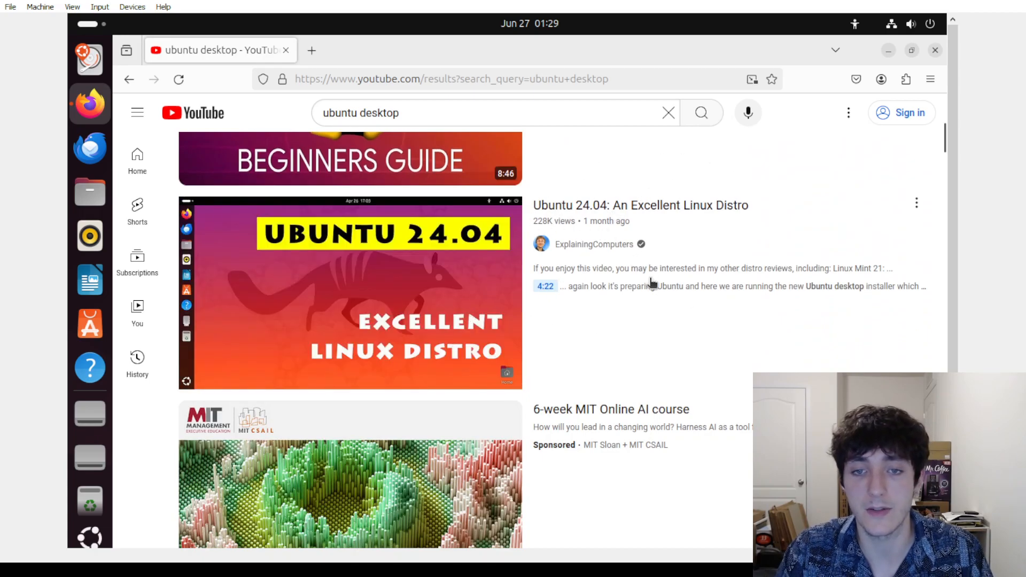
{"action": "scroll", "coordinate": [649, 300], "scroll_direction": "down", "scroll_amount": 3}
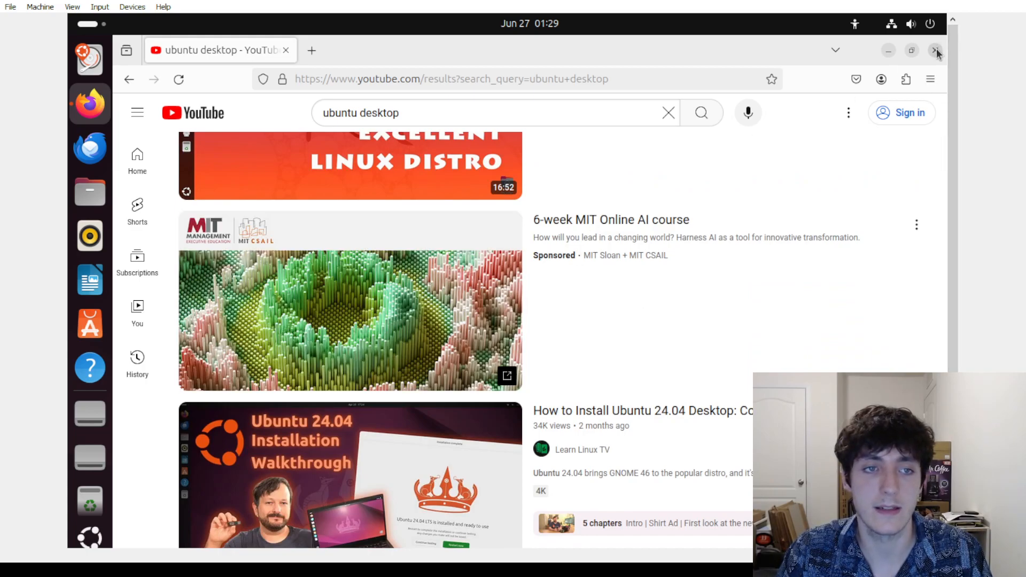
{"action": "left_click", "coordinate": [935, 51]}
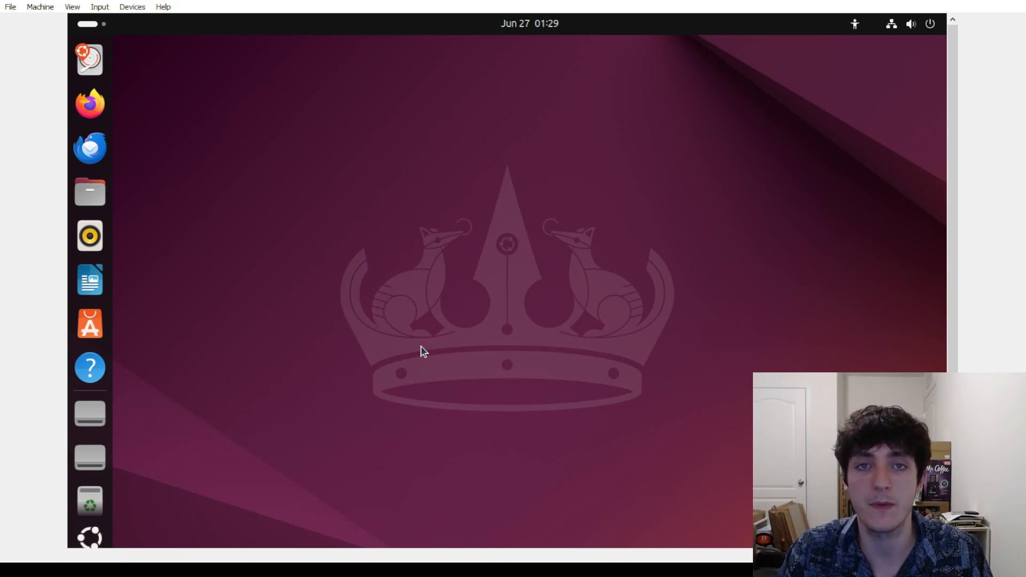
Open Ubuntu's Show Apps grid listing Terminal, LibreOffice, Calendar and Utilities
{"action": "left_click", "coordinate": [105, 28]}
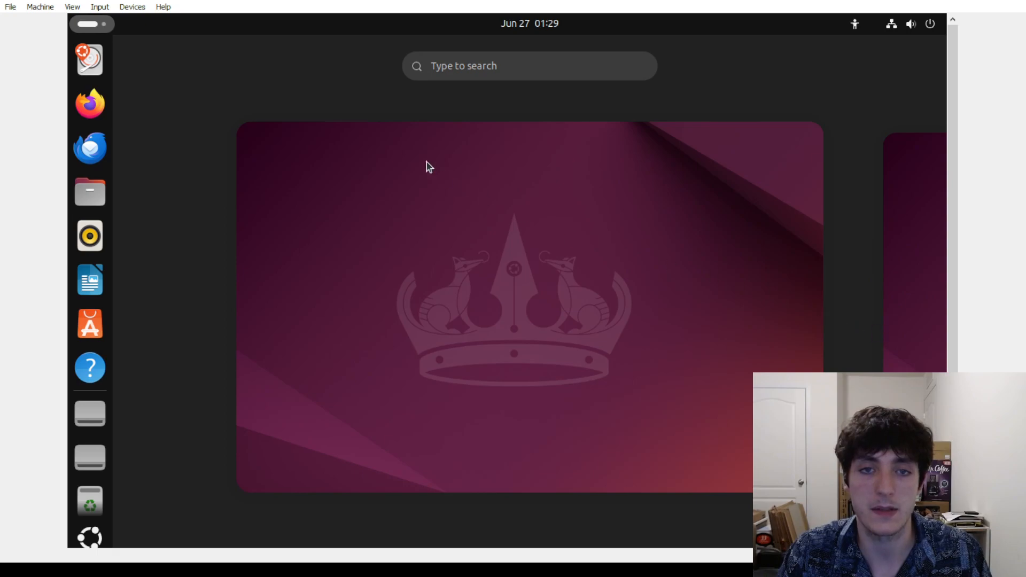
{"action": "left_click", "coordinate": [106, 26]}
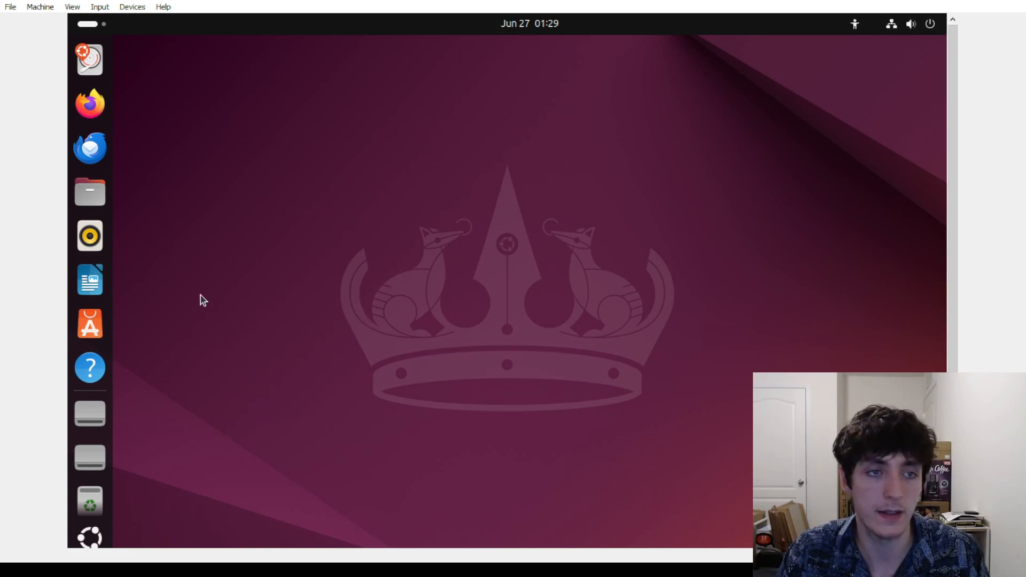
{"action": "left_click", "coordinate": [87, 537]}
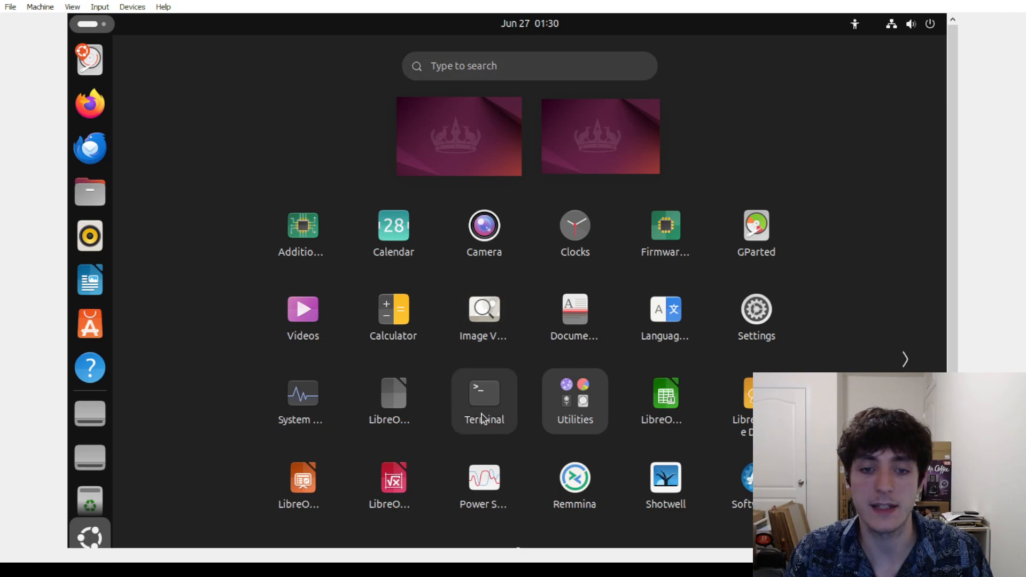
Search the app grid for 'terminal' and launch Terminal, nudging its window slightly higher
{"action": "left_click", "coordinate": [556, 61]}
{"action": "type", "text": "ter"}
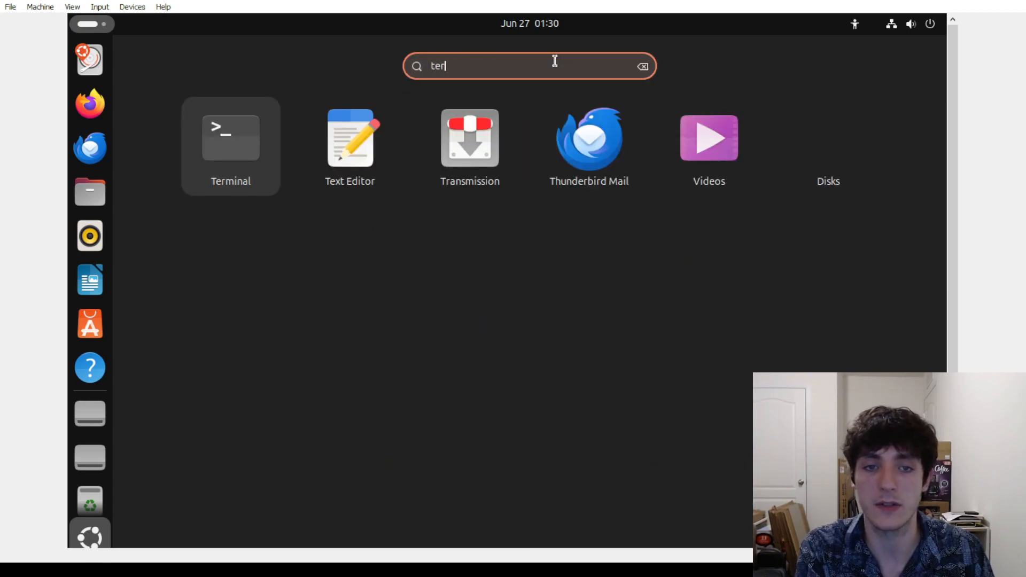
{"action": "type", "text": "minal"}
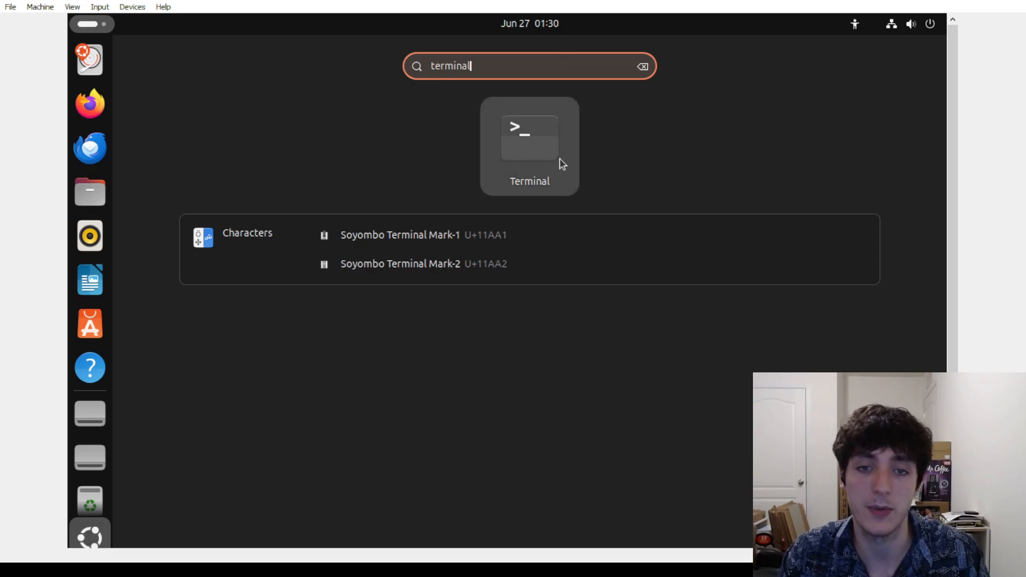
{"action": "left_click", "coordinate": [533, 146]}
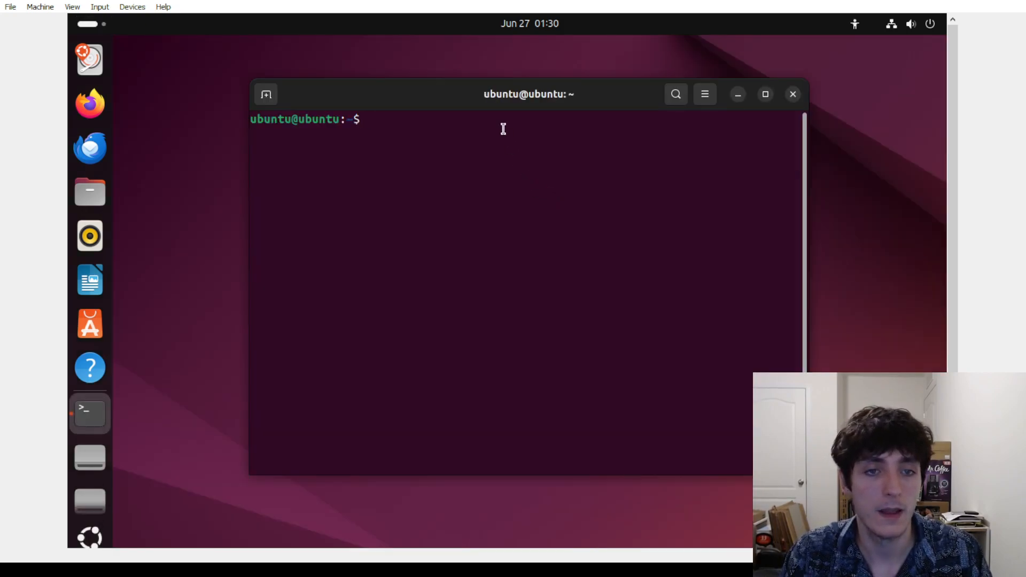
{"action": "left_click_drag", "start_coordinate": [459, 99], "coordinate": [462, 92]}
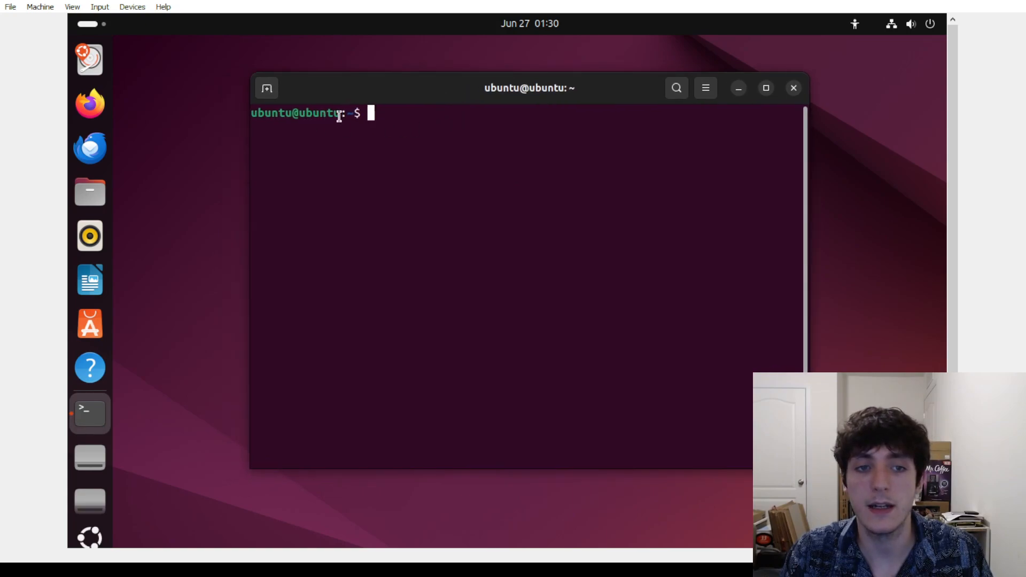
{"action": "left_click_drag", "start_coordinate": [340, 114], "coordinate": [251, 113]}
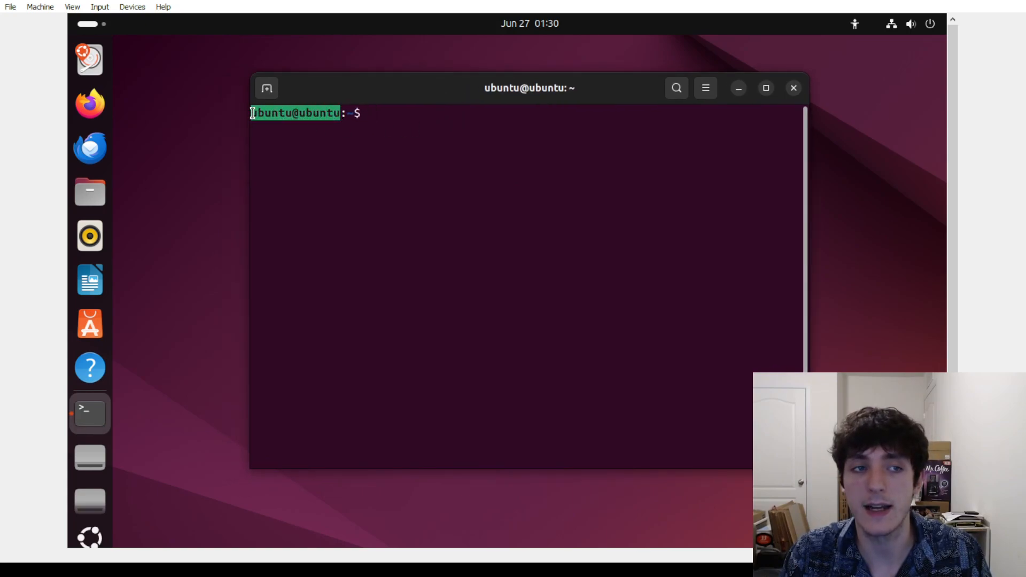
{"action": "left_click", "coordinate": [390, 132]}
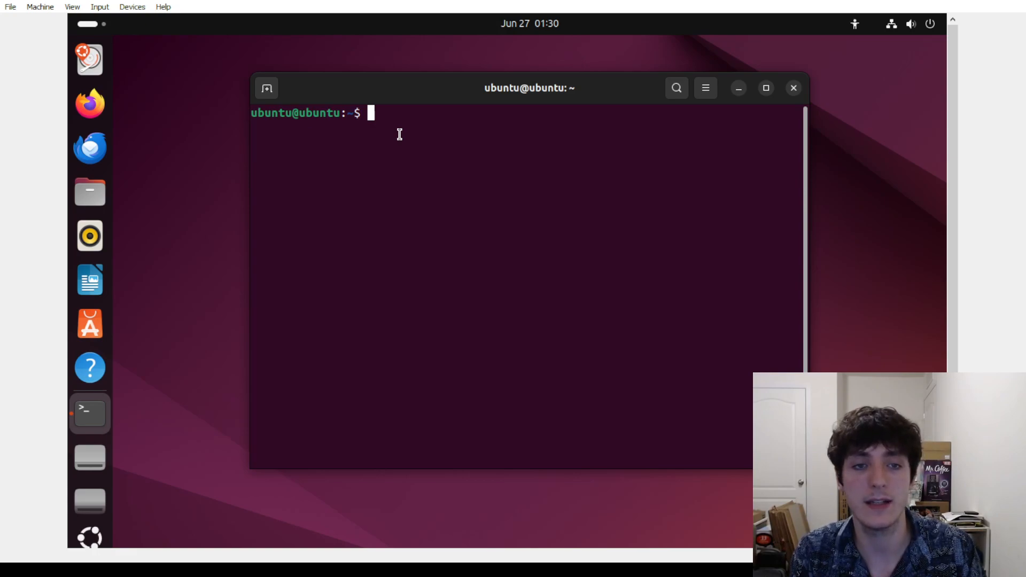
Run ls and then ls -l to list the home folder with permissions and timestamps
{"action": "type", "text": "ls"}
{"action": "key", "text": "Return"}
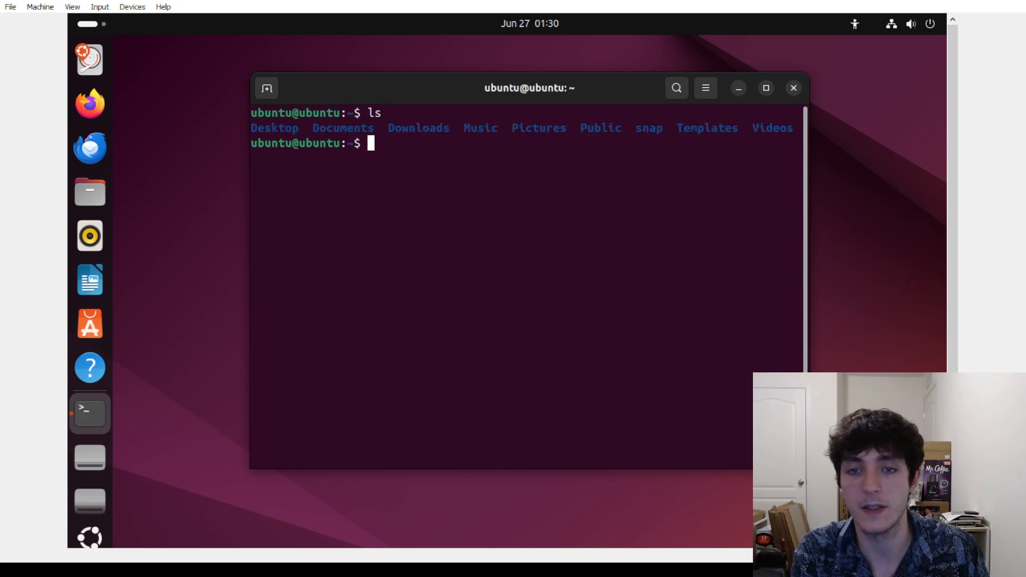
{"action": "type", "text": "ls -l"}
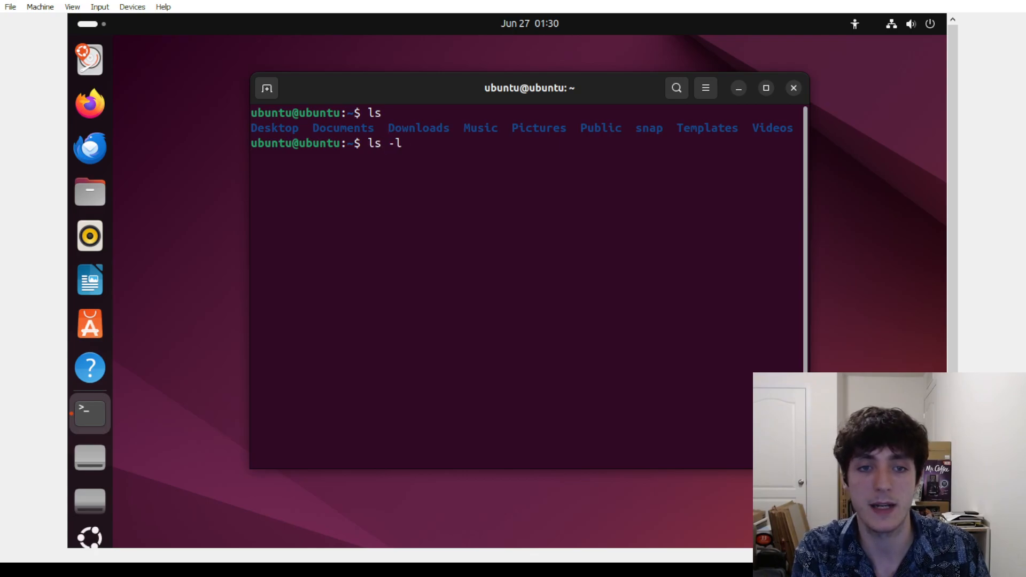
{"action": "key", "text": "Return"}
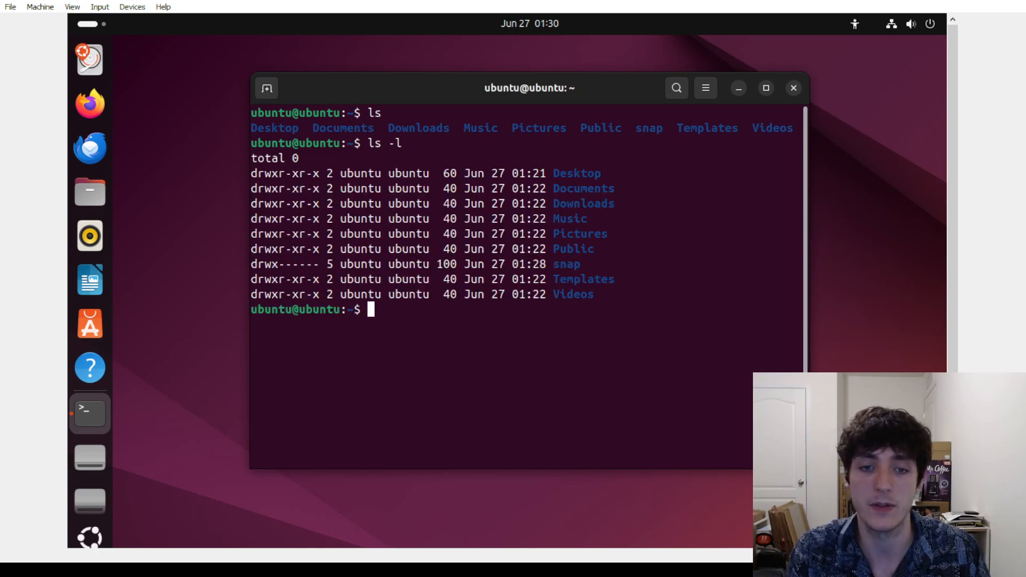
{"action": "left_click_drag", "start_coordinate": [610, 304], "coordinate": [252, 173]}
{"action": "left_click", "coordinate": [559, 209]}
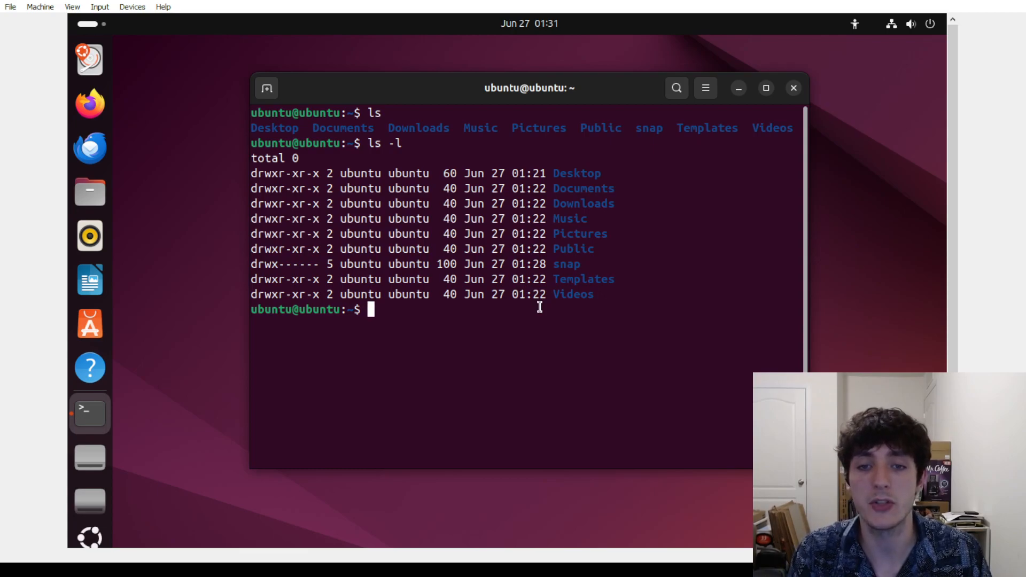
Change into the Downloads folder with cd Downloads, using Tab completion
{"action": "type", "text": "cd Do"}
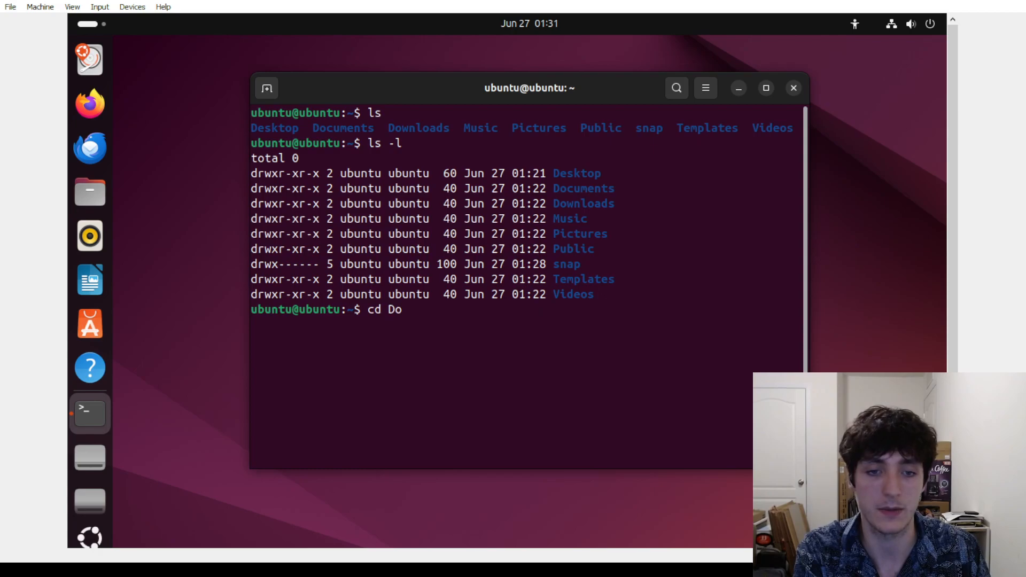
{"action": "key", "text": "Tab"}
{"action": "key", "text": "Tab"}
{"action": "key", "text": "Tab"}
{"action": "key", "text": "Tab"}
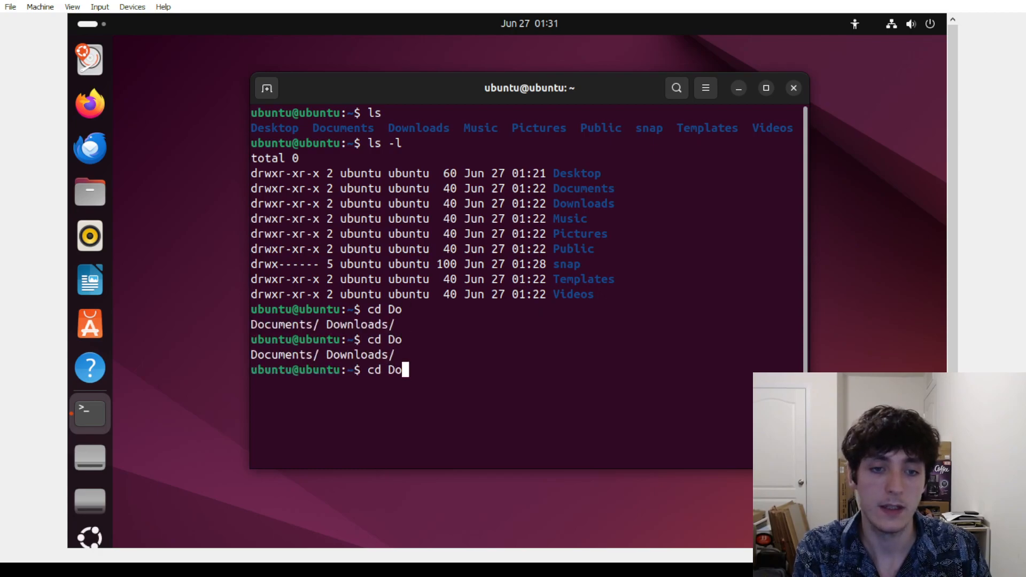
{"action": "key", "text": "BackSpace"}
{"action": "key", "text": "BackSpace"}
{"action": "key", "text": "BackSpace"}
{"action": "key", "text": "BackSpace"}
{"action": "key", "text": "BackSpace"}
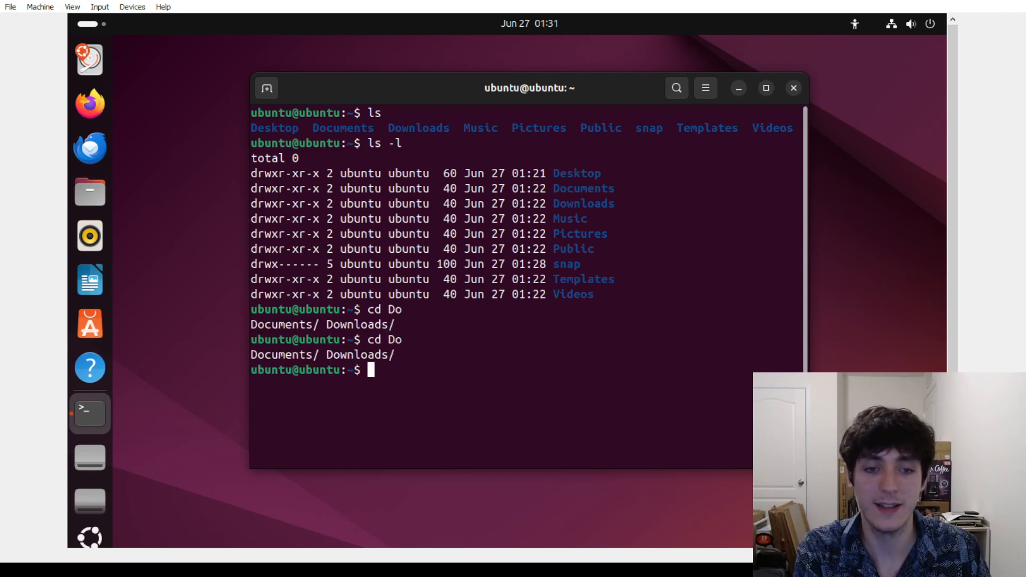
{"action": "type", "text": "cd Downloa"}
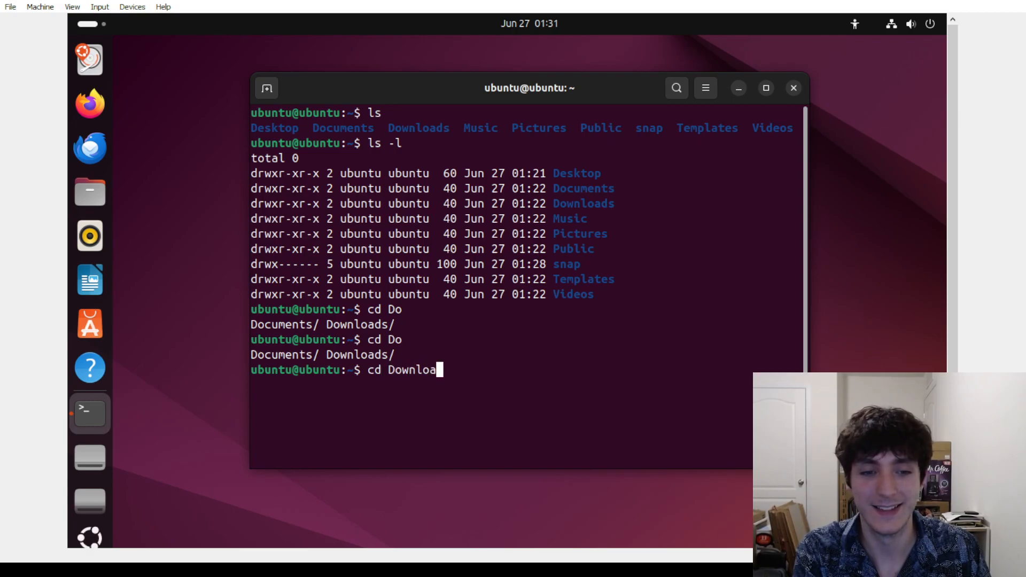
{"action": "type", "text": "ds"}
{"action": "key", "text": "Return"}
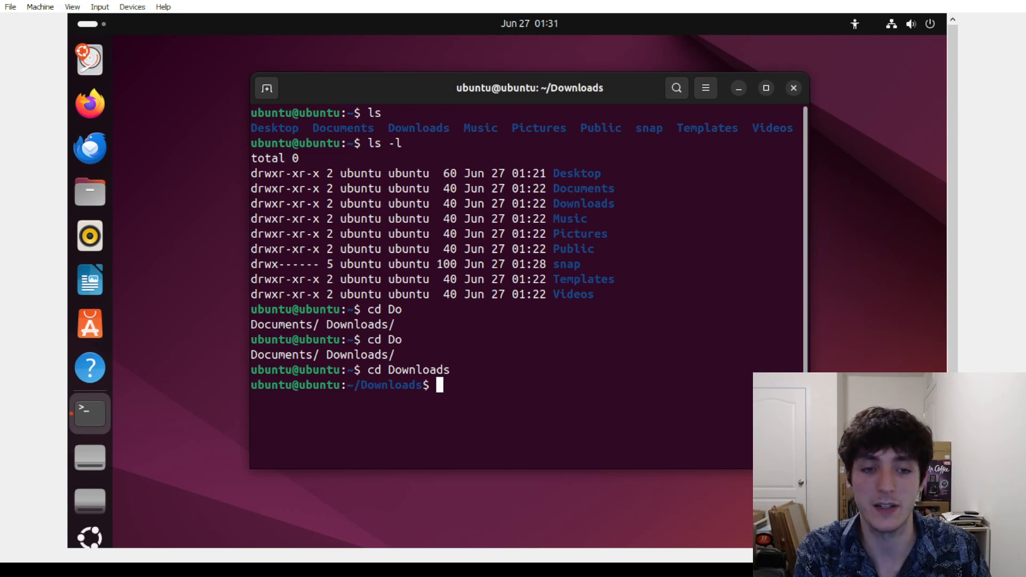
Run ls, ls -l and ls -a in Downloads, showing only . and .. entries
{"action": "type", "text": "ls"}
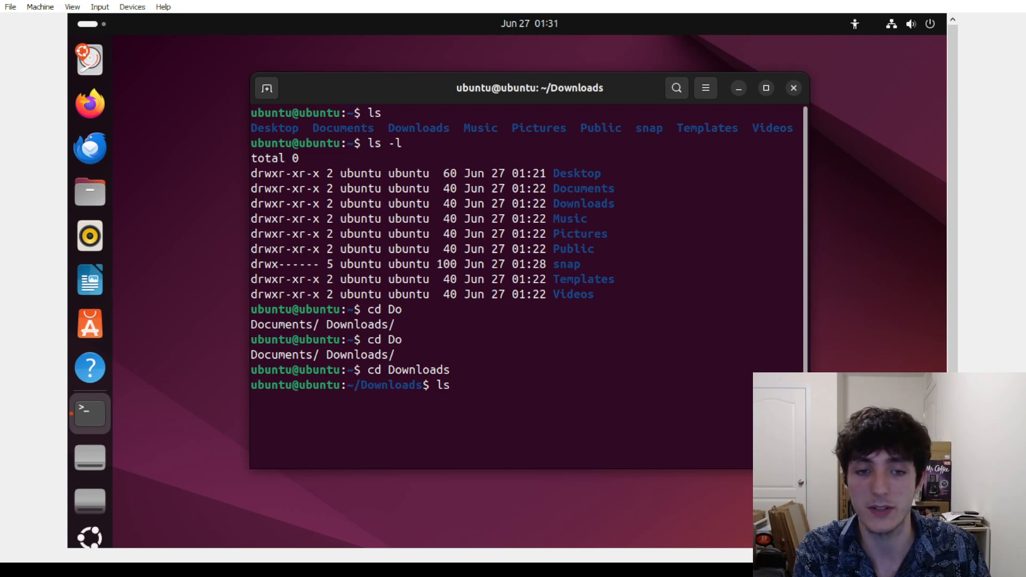
{"action": "key", "text": "Return"}
{"action": "type", "text": "ls -l"}
{"action": "key", "text": "Return"}
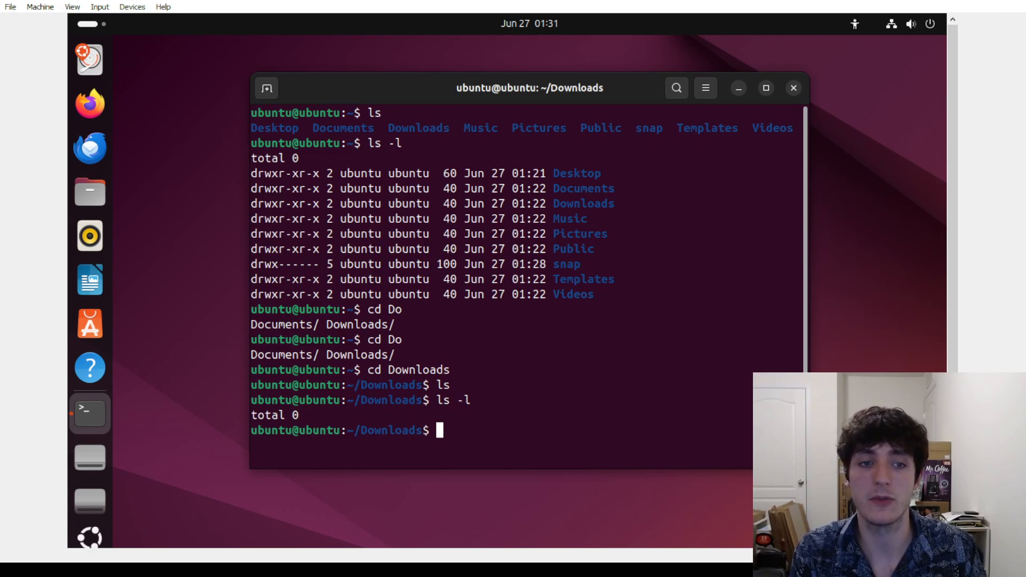
{"action": "type", "text": "ls -a"}
{"action": "key", "text": "Return"}
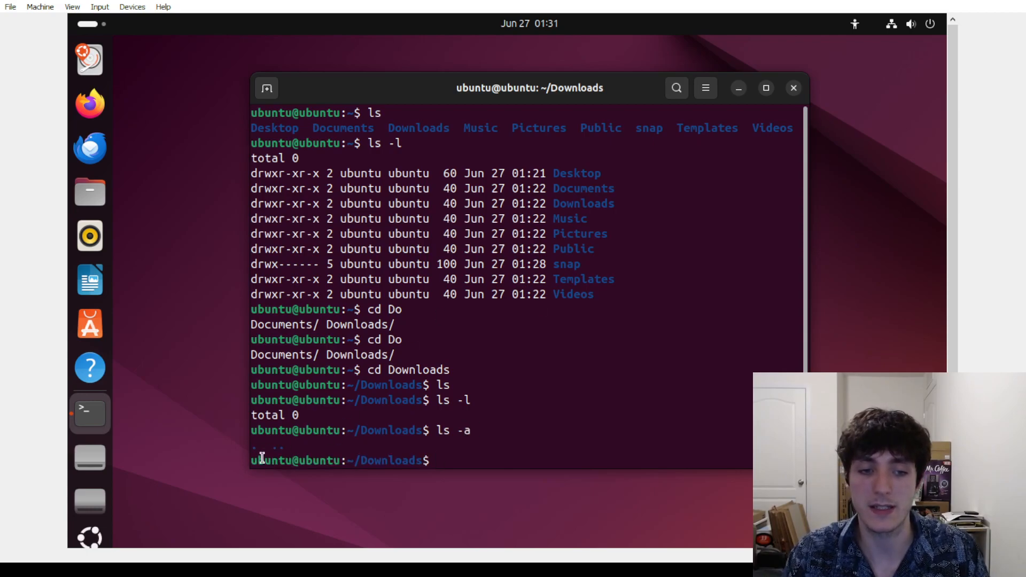
{"action": "left_click_drag", "start_coordinate": [256, 450], "coordinate": [278, 449]}
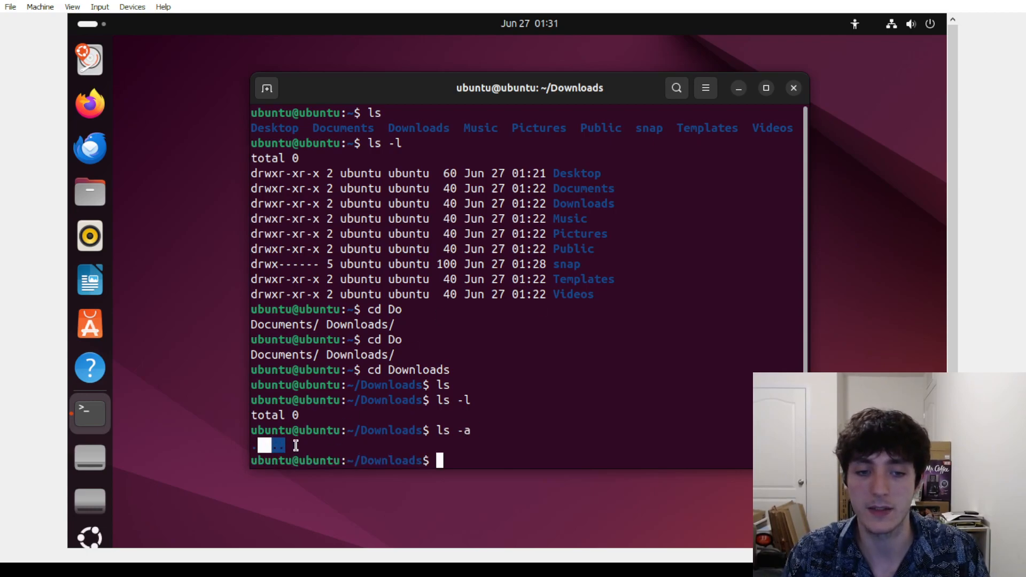
{"action": "left_click", "coordinate": [320, 443]}
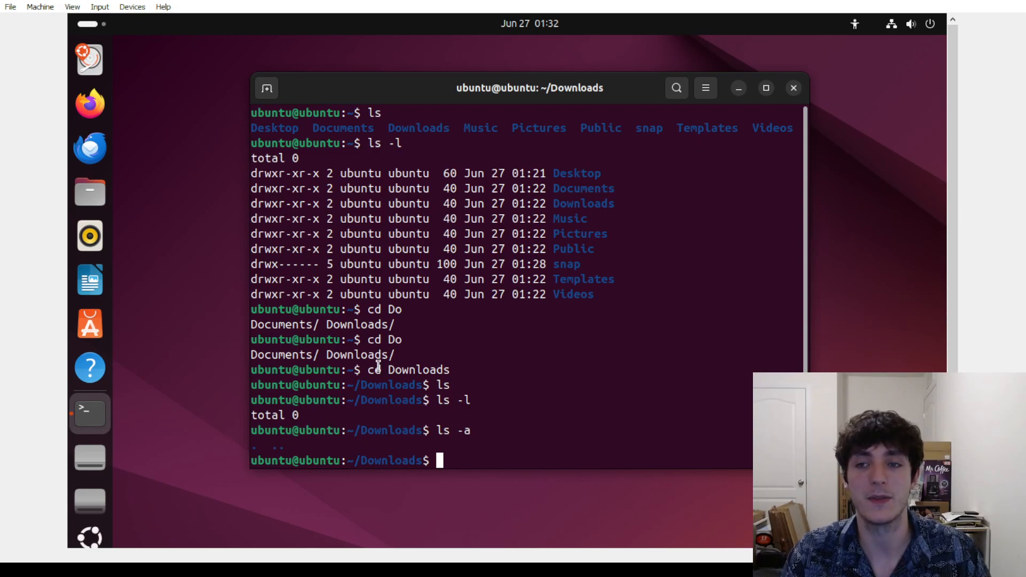
Open Ubuntu's quick settings menu, then close the VirtualBox VM window to save its state
{"action": "left_click", "coordinate": [929, 25]}
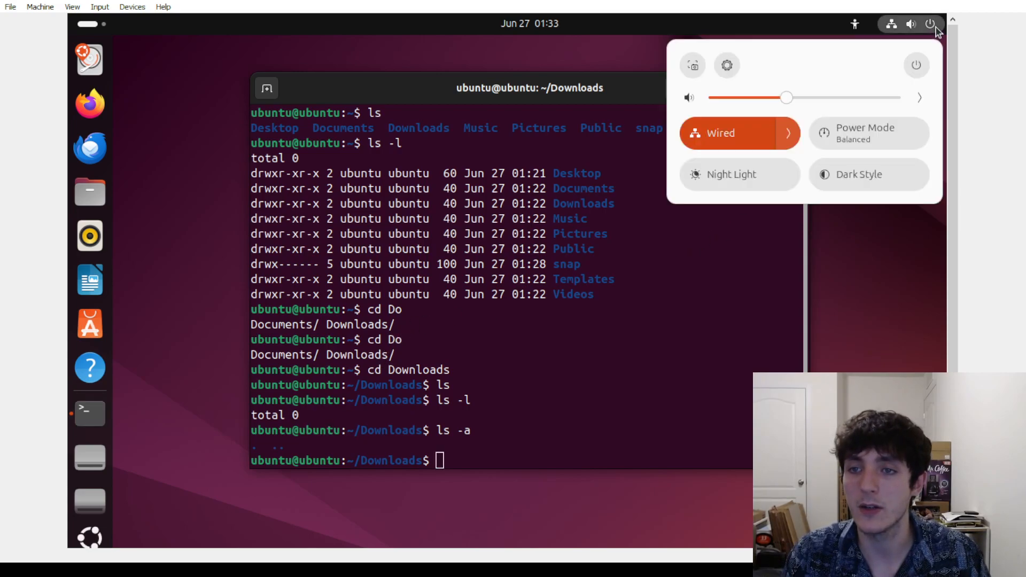
{"action": "left_click", "coordinate": [1010, 1]}
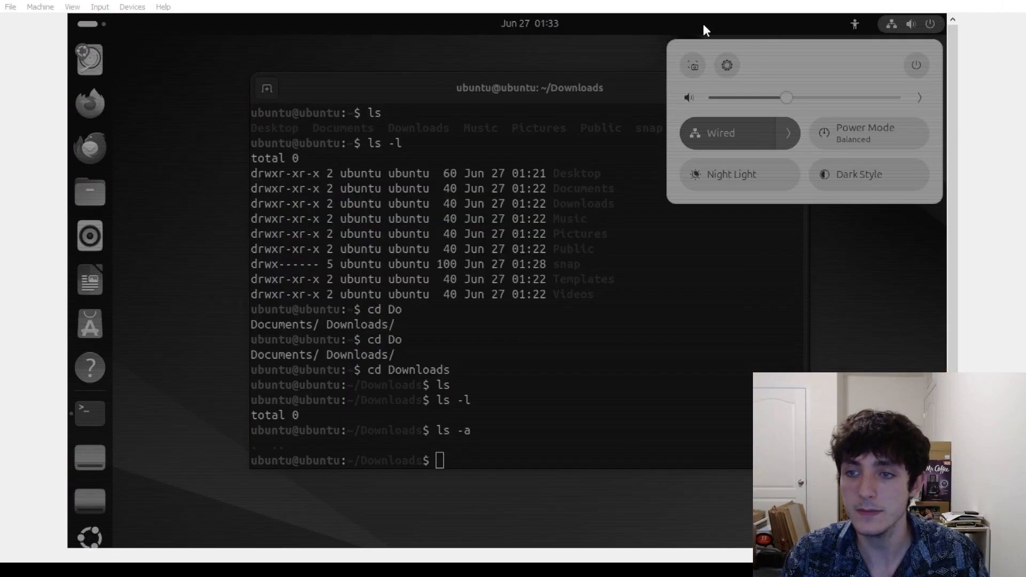